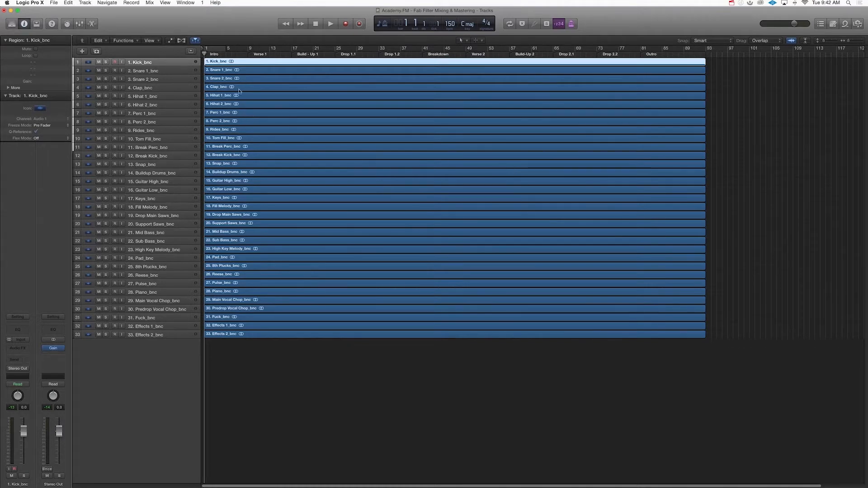
Enlarge the track heights across the arrangement until the waveforms of the regions can be read
{"action": "left_click_drag", "start_coordinate": [285, 357], "coordinate": [385, 67]}
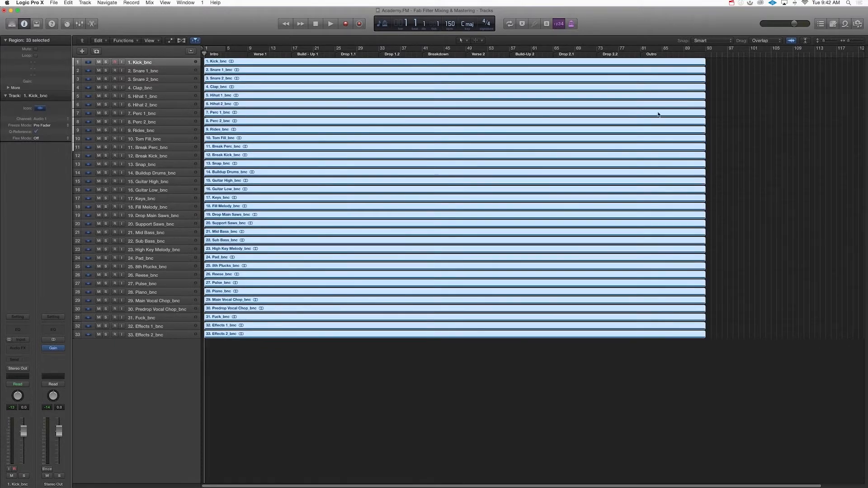
{"action": "key", "text": "super+Down"}
{"action": "key", "text": "super+Down"}
{"action": "key", "text": "super+Down"}
{"action": "key", "text": "super+Down"}
{"action": "key", "text": "super+Down"}
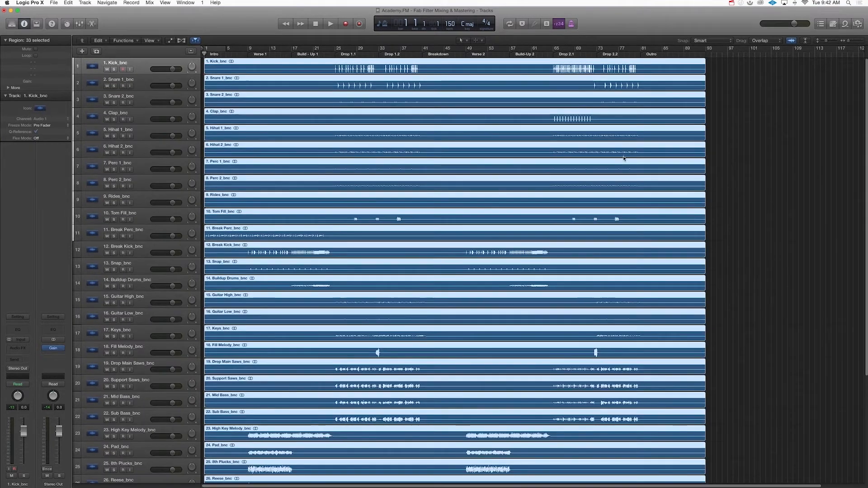
{"action": "left_click", "coordinate": [738, 195]}
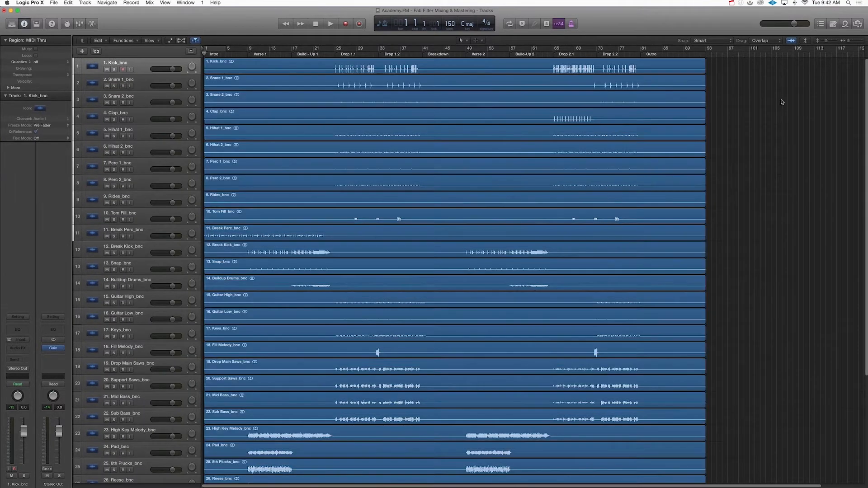
Compare the waveforms of all tracks with waveform zoom switched off and back on
{"action": "left_click", "coordinate": [791, 41]}
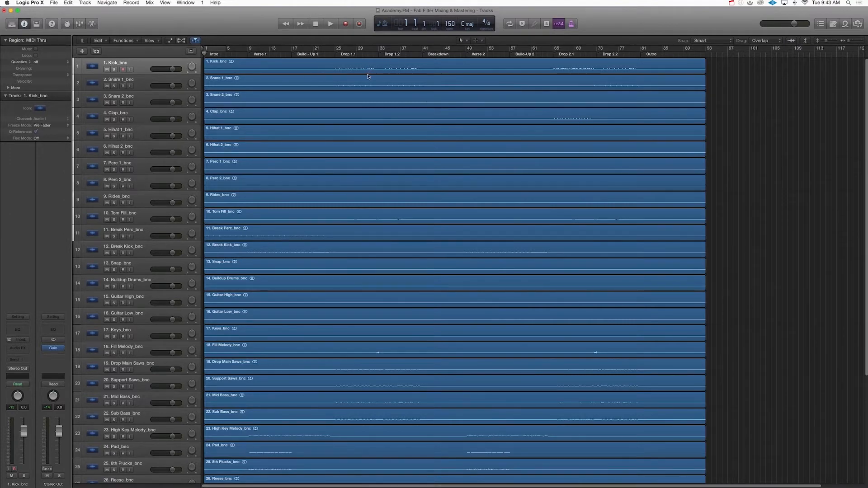
{"action": "scroll", "coordinate": [378, 274], "scroll_direction": "down", "scroll_amount": 5}
{"action": "scroll", "coordinate": [379, 284], "scroll_direction": "down", "scroll_amount": 1}
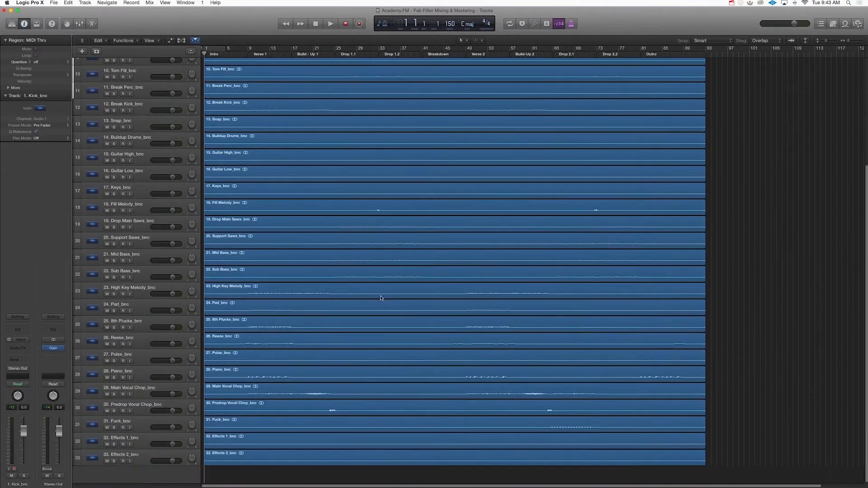
{"action": "left_click", "coordinate": [160, 292]}
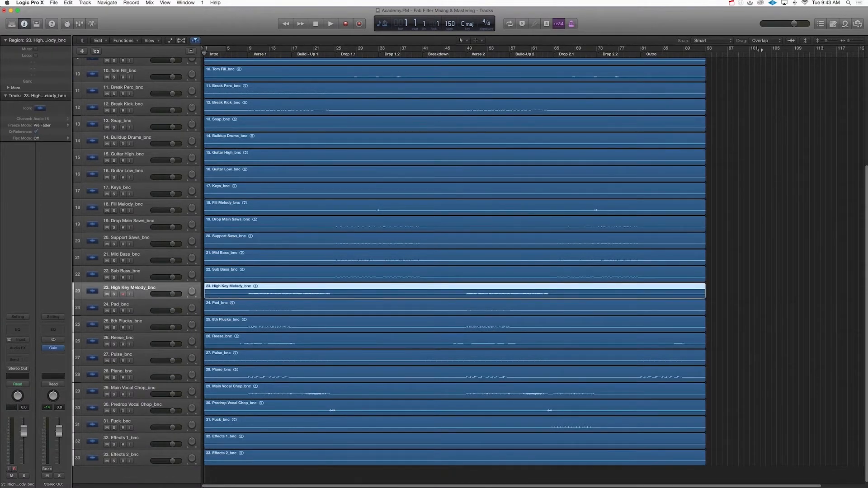
{"action": "left_click", "coordinate": [792, 40]}
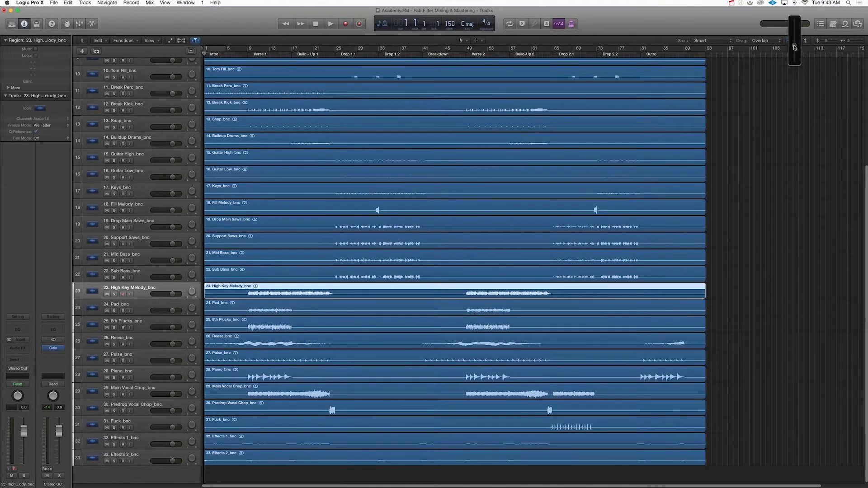
{"action": "scroll", "coordinate": [455, 247], "scroll_direction": "up", "scroll_amount": 5}
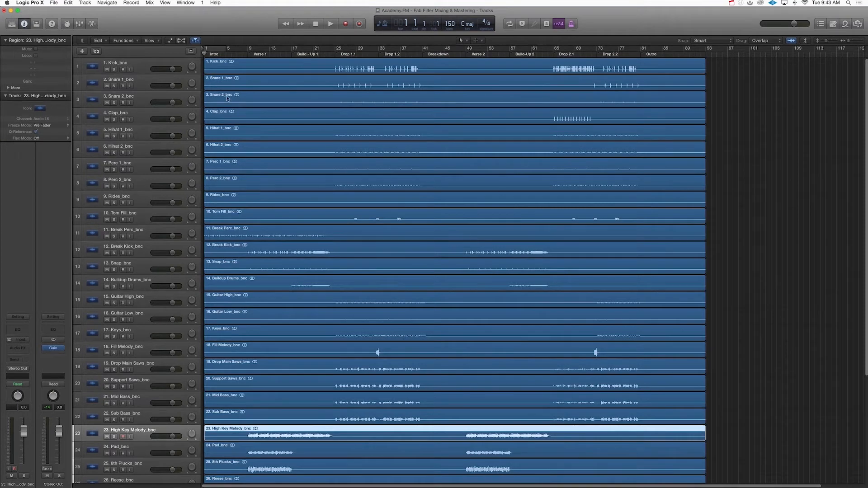
Increase the waveform zoom so the quiet regions are drawn larger across the arrangement
{"action": "left_click", "coordinate": [133, 64]}
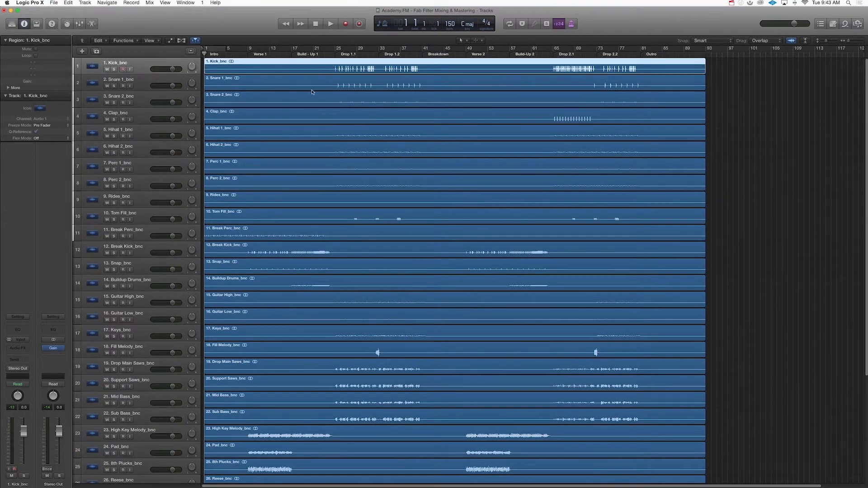
{"action": "scroll", "coordinate": [351, 105], "scroll_direction": "down", "scroll_amount": 3}
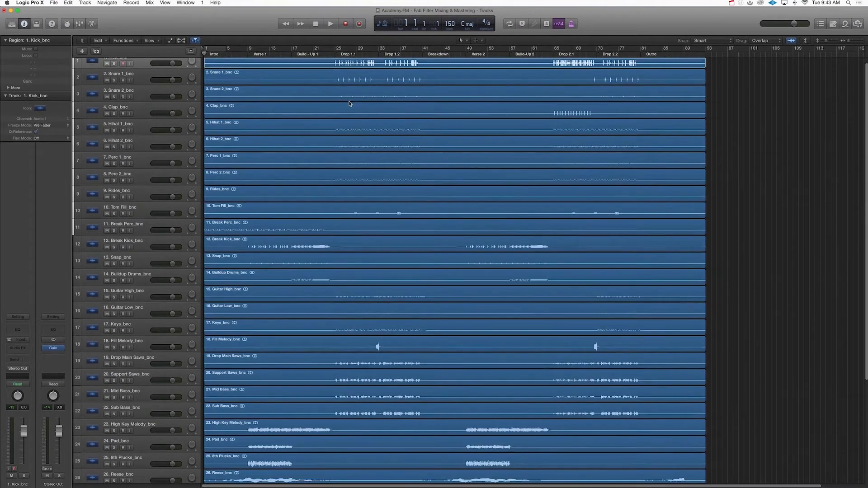
{"action": "scroll", "coordinate": [350, 105], "scroll_direction": "down", "scroll_amount": 3}
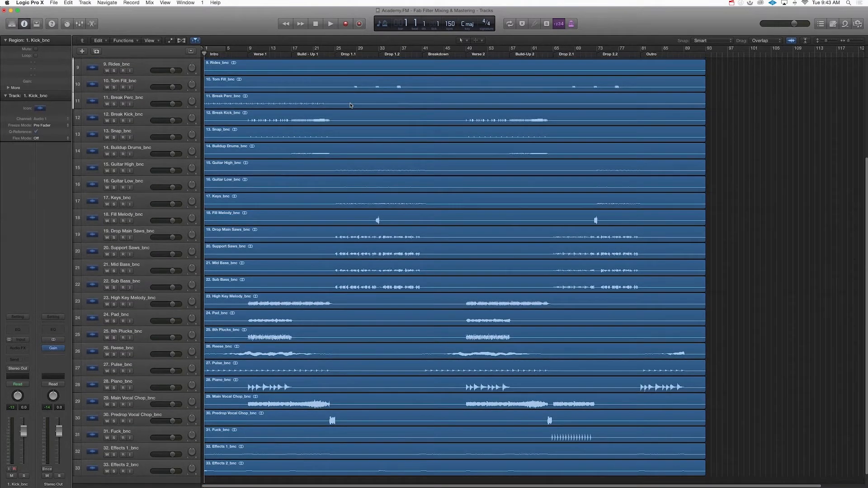
{"action": "scroll", "coordinate": [376, 158], "scroll_direction": "down", "scroll_amount": 1}
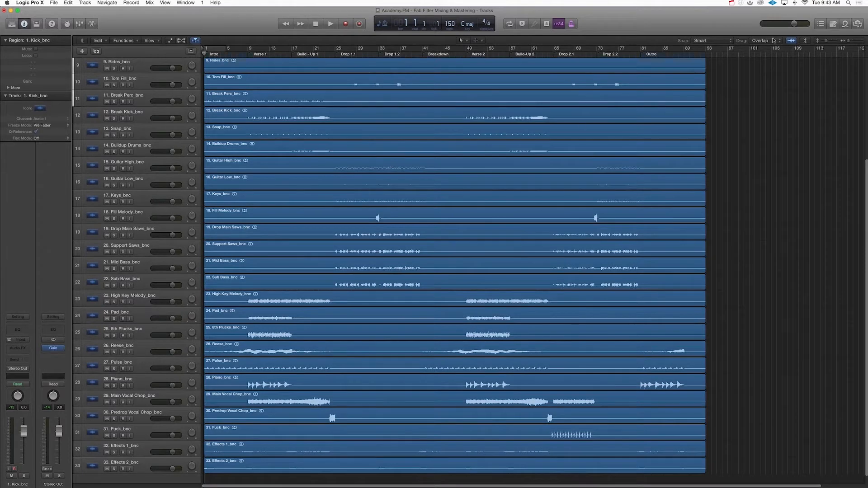
{"action": "left_click", "coordinate": [791, 41]}
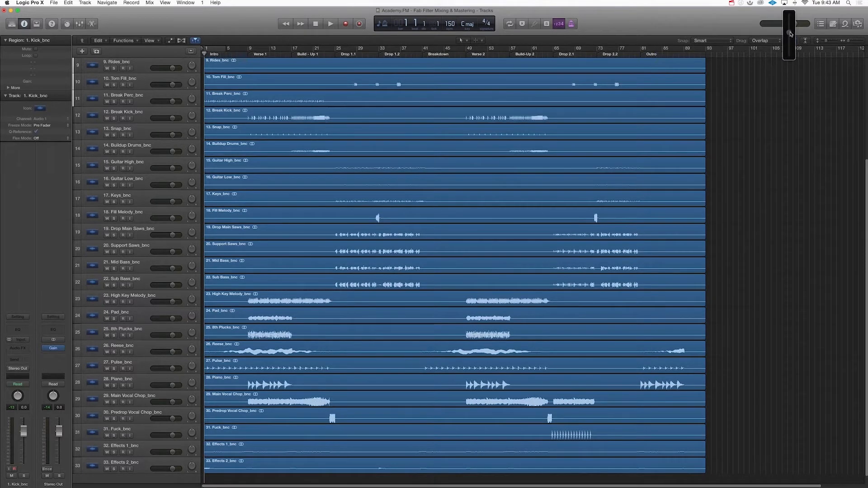
{"action": "scroll", "coordinate": [305, 267], "scroll_direction": "down", "scroll_amount": 1}
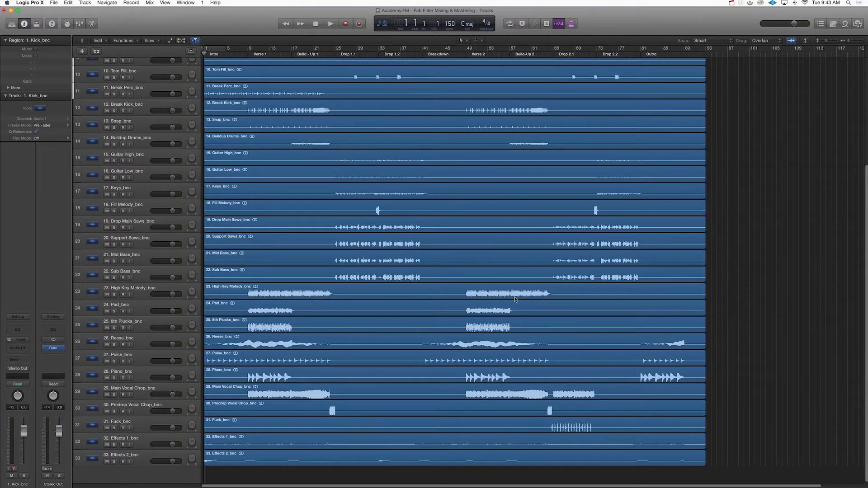
Examine the enlarged waveforms of the hi-hat, percussion and kick regions and the remaining tracks
{"action": "scroll", "coordinate": [515, 299], "scroll_direction": "up", "scroll_amount": 4}
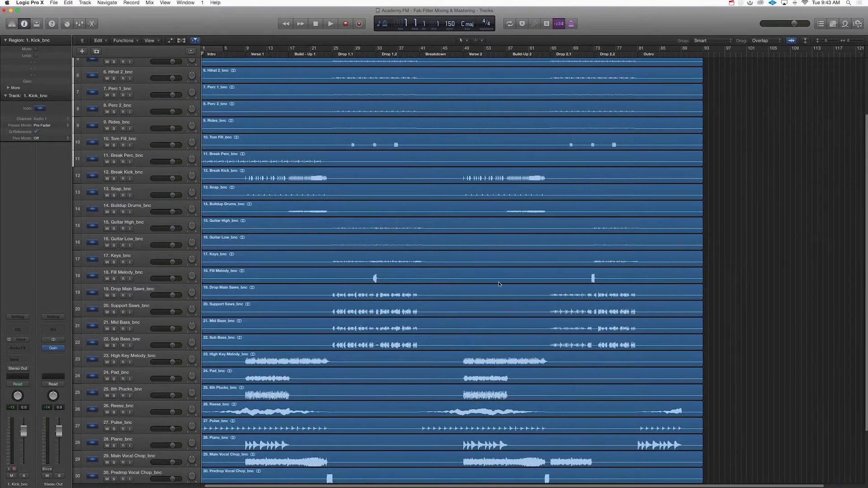
{"action": "scroll", "coordinate": [497, 289], "scroll_direction": "up", "scroll_amount": 5}
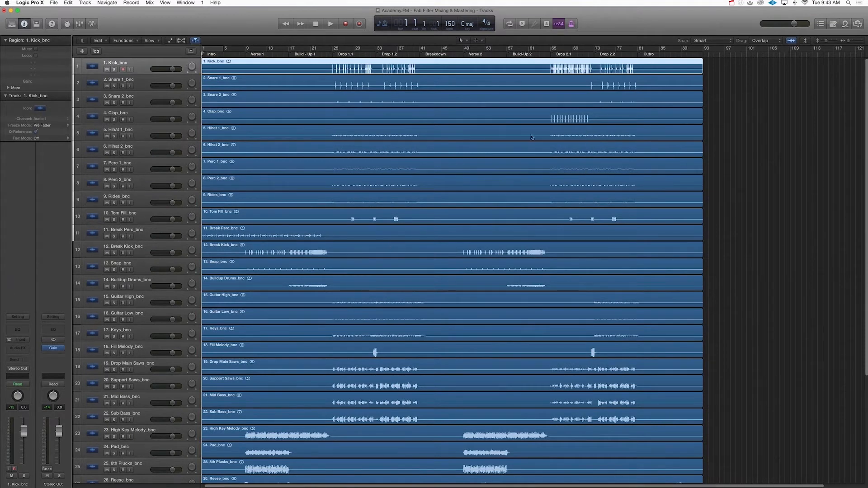
{"action": "left_click", "coordinate": [399, 136]}
{"action": "left_click", "coordinate": [392, 148]}
{"action": "left_click", "coordinate": [388, 168]}
{"action": "left_click", "coordinate": [381, 187]}
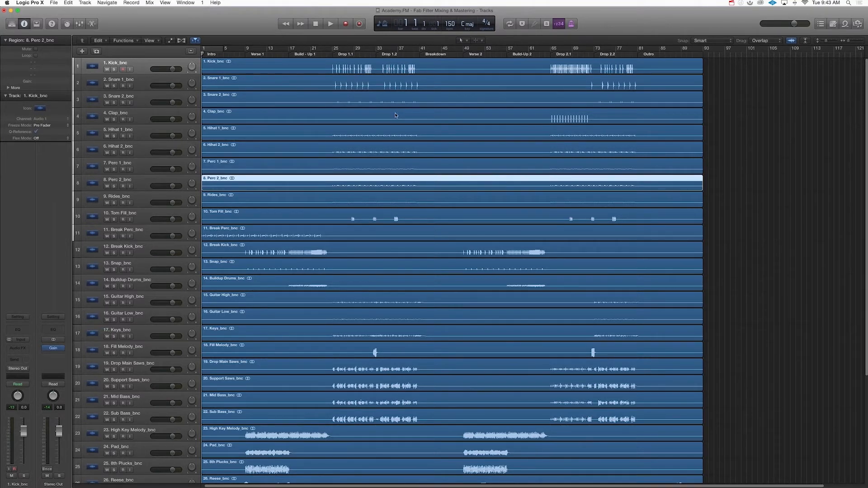
{"action": "left_click", "coordinate": [426, 72]}
{"action": "scroll", "coordinate": [452, 136], "scroll_direction": "down", "scroll_amount": 8}
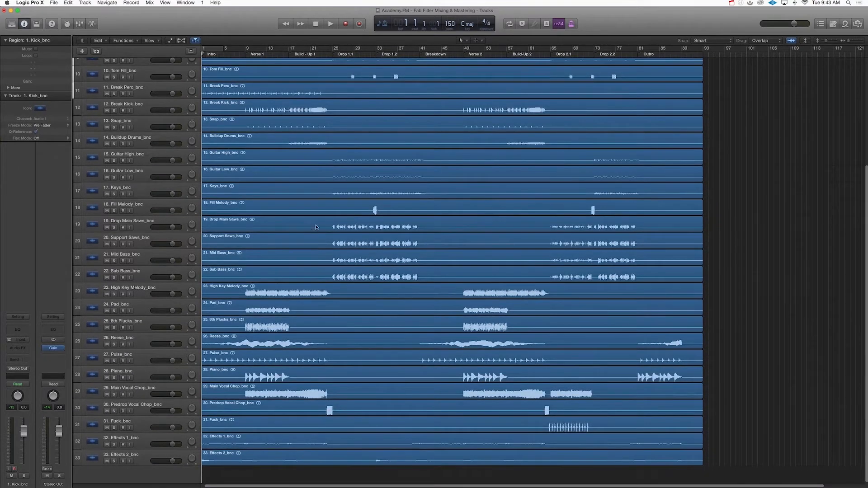
{"action": "scroll", "coordinate": [319, 225], "scroll_direction": "up", "scroll_amount": 8}
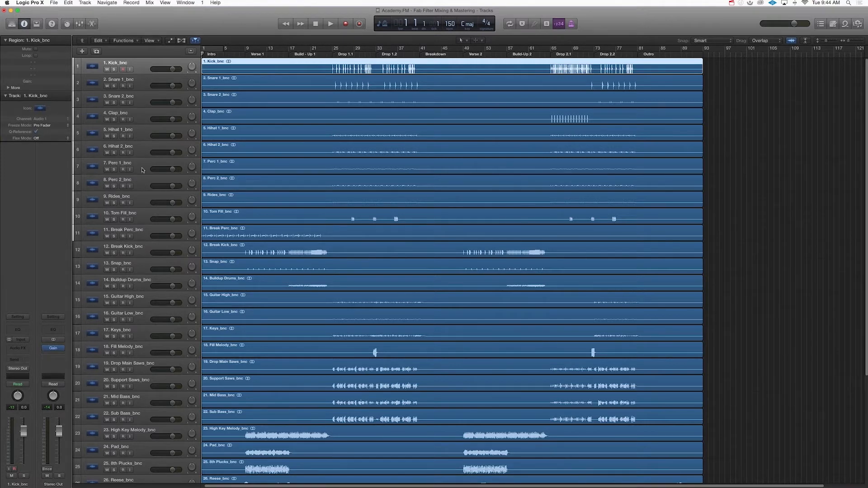
Combine tracks 1. Kick_bnc through 10. Tom Fill_bnc into a Summing Stack and leave the stack expanded
{"action": "left_click", "coordinate": [142, 216]}
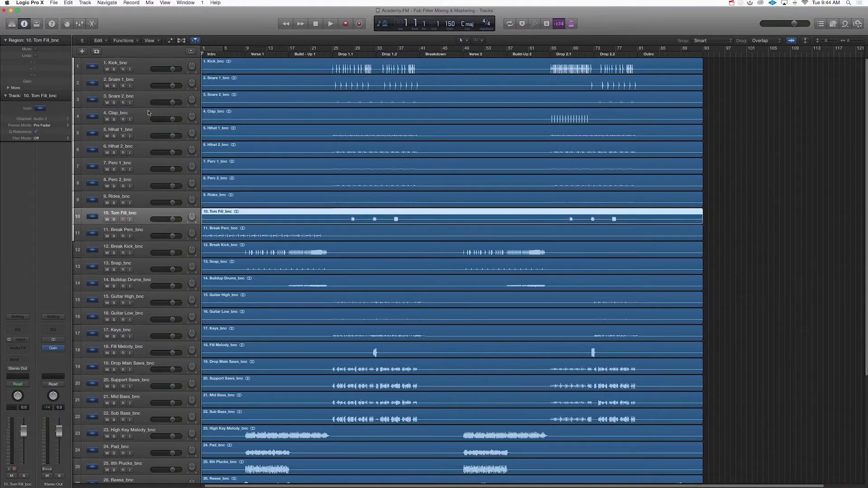
{"action": "left_click", "coordinate": [141, 65], "text": "shift"}
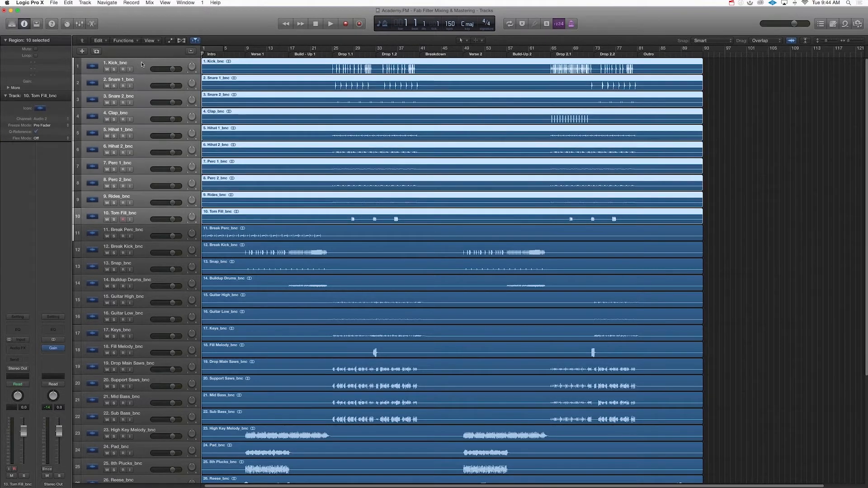
{"action": "left_click", "coordinate": [92, 3]}
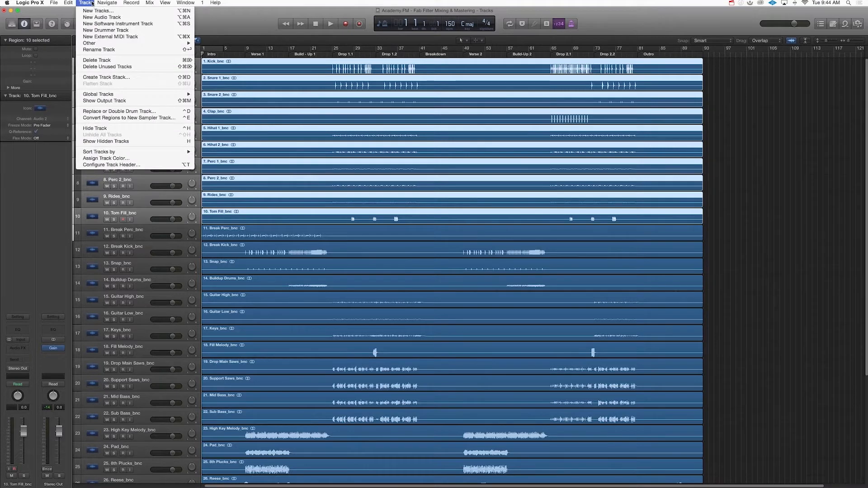
{"action": "left_click", "coordinate": [107, 77]}
{"action": "left_click", "coordinate": [495, 67]}
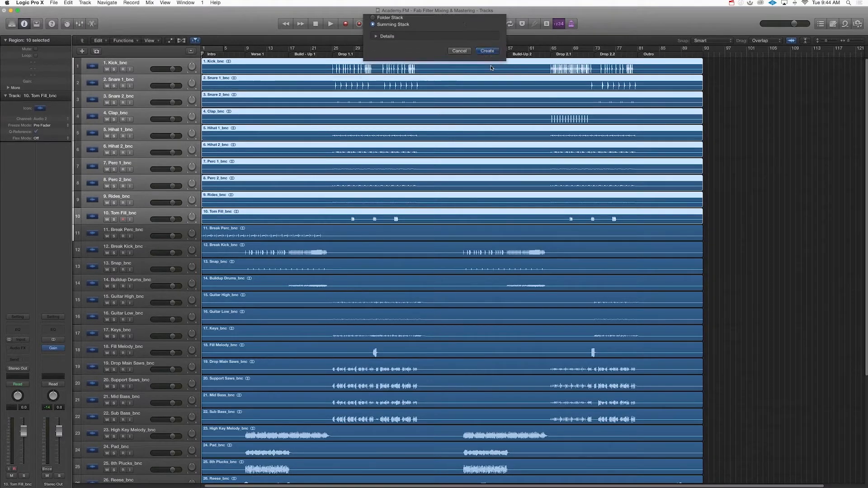
{"action": "left_click", "coordinate": [87, 66]}
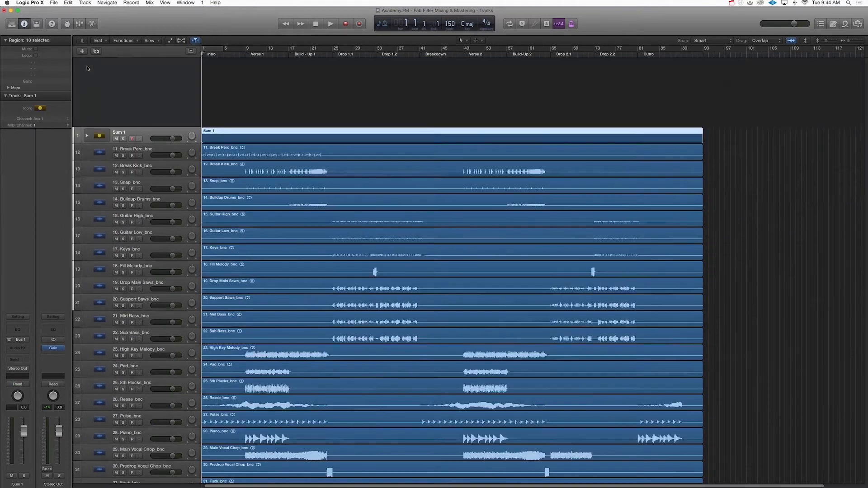
{"action": "left_click", "coordinate": [88, 67]}
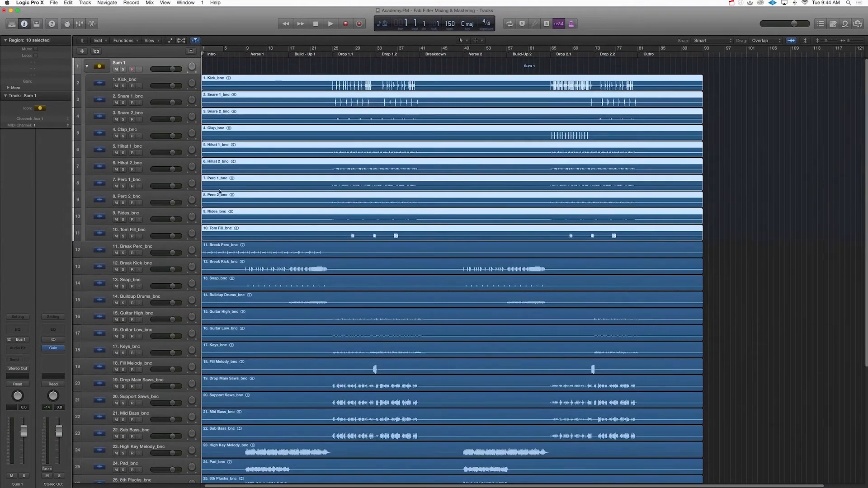
{"action": "left_click", "coordinate": [88, 67]}
{"action": "left_click", "coordinate": [88, 67]}
Color all ten drum regions in the new summing stack orange
{"action": "right_click", "coordinate": [673, 78]}
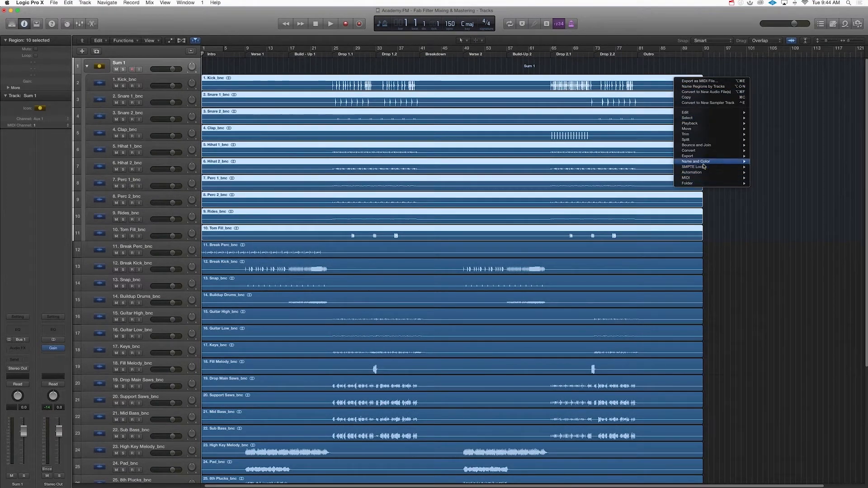
{"action": "mouse_move", "coordinate": [705, 163]}
{"action": "left_click", "coordinate": [784, 178]}
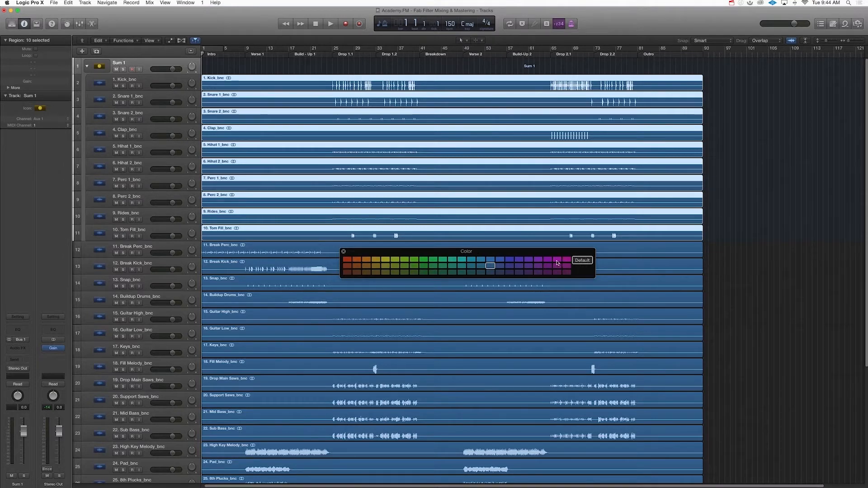
{"action": "left_click", "coordinate": [365, 262]}
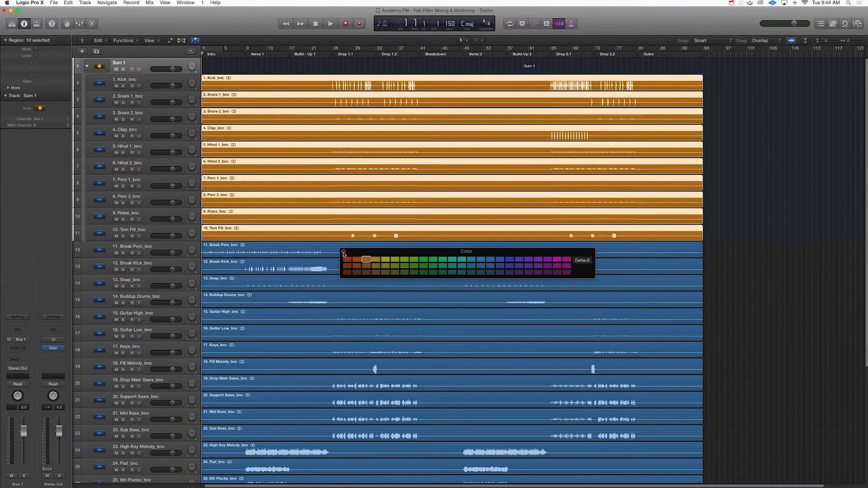
{"action": "left_click", "coordinate": [343, 252]}
Rename the summing stack's main track to DRUM GROUP
{"action": "double_click", "coordinate": [123, 64]}
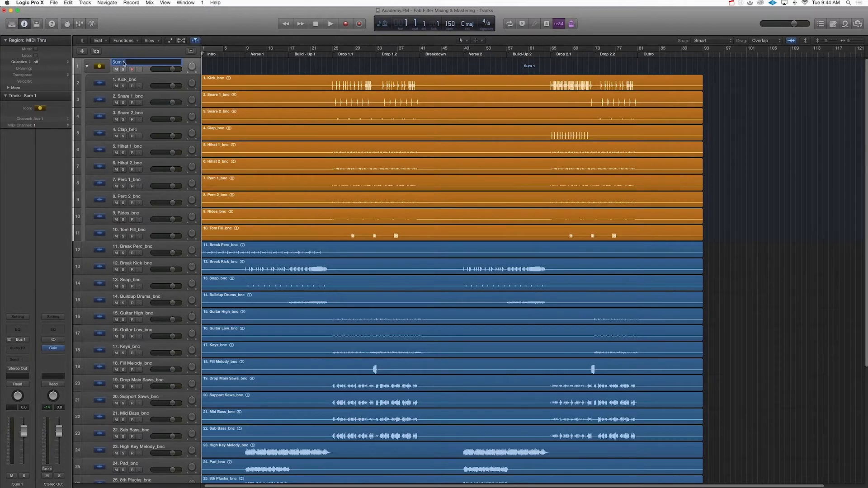
{"action": "type", "text": "DRUM GROUP"}
{"action": "key", "text": "Return"}
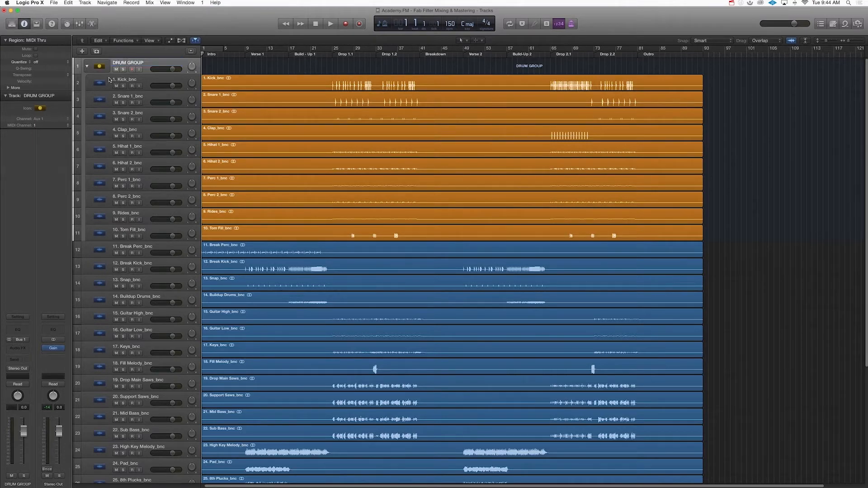
Audition the DRUM GROUP stack soloed from Drop 1.1 with the mixer shown, ending with the solo off and the mixer hidden
{"action": "left_click", "coordinate": [80, 23]}
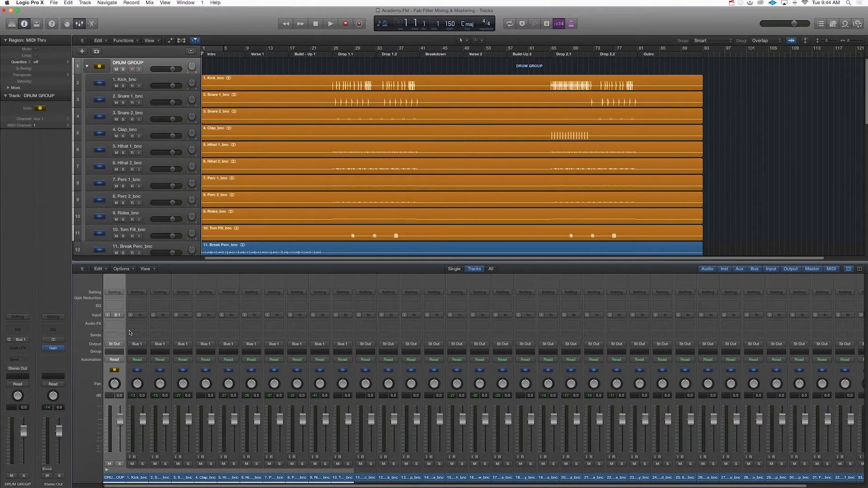
{"action": "left_click", "coordinate": [119, 463]}
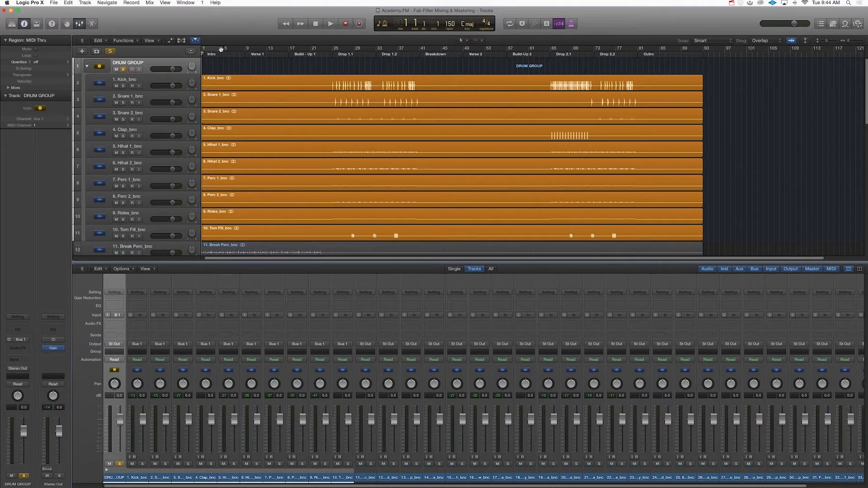
{"action": "key", "text": "space"}
{"action": "left_click", "coordinate": [333, 54]}
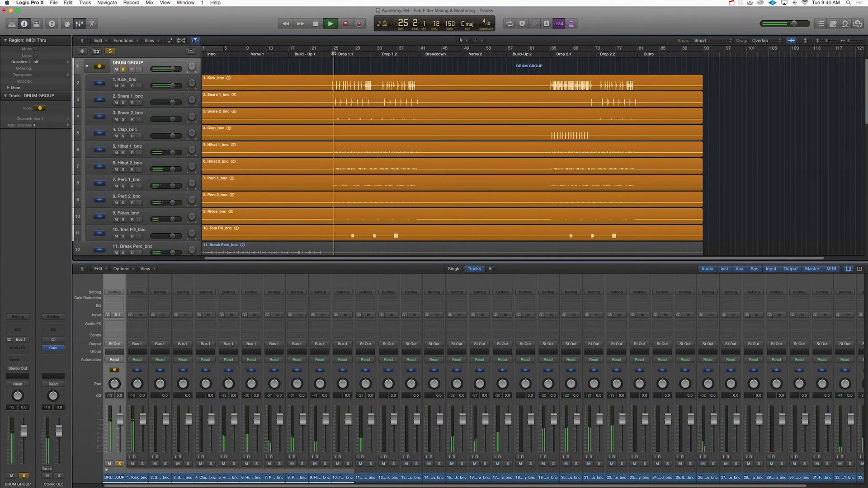
{"action": "key", "text": "space"}
{"action": "left_click", "coordinate": [119, 464]}
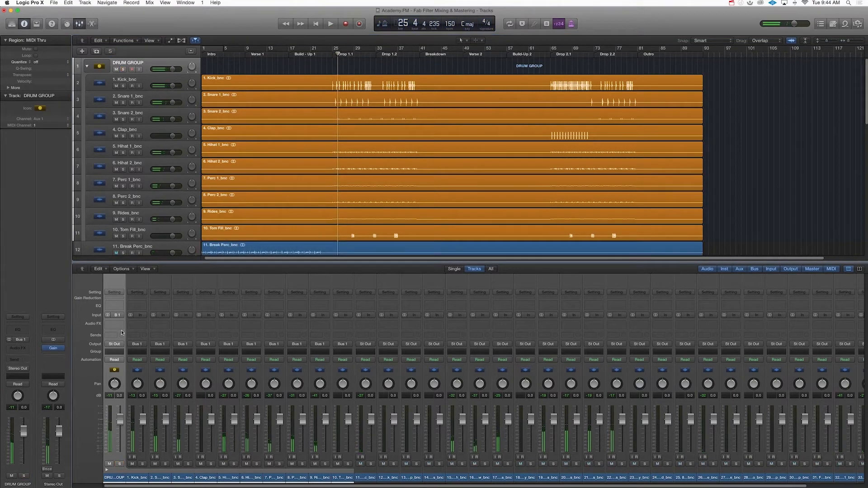
{"action": "left_click", "coordinate": [80, 23]}
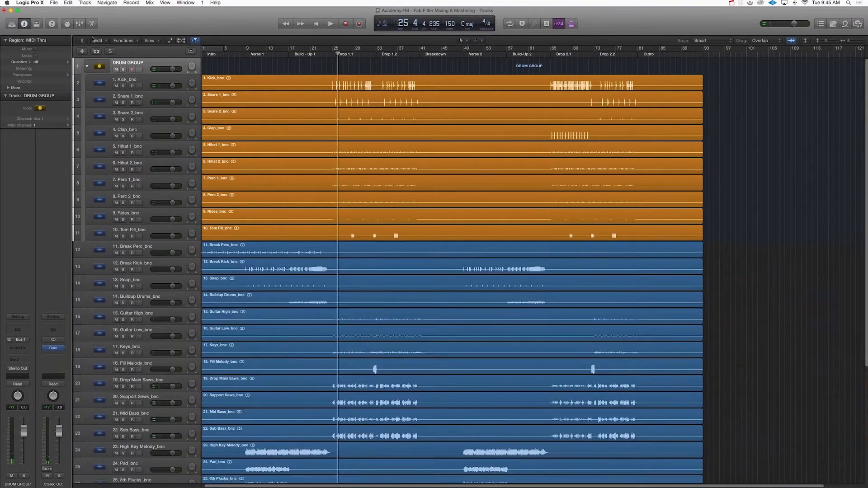
Collapse the DRUM GROUP stack and combine tracks 11. Break Perc_bnc through 14. Buildup Drums_bnc into a Summing Stack
{"action": "left_click", "coordinate": [87, 67]}
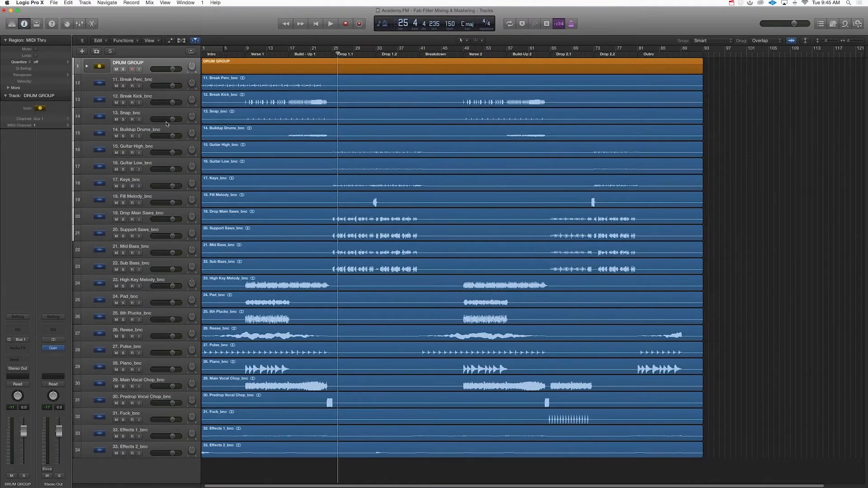
{"action": "left_click", "coordinate": [148, 81]}
{"action": "left_click", "coordinate": [145, 98]}
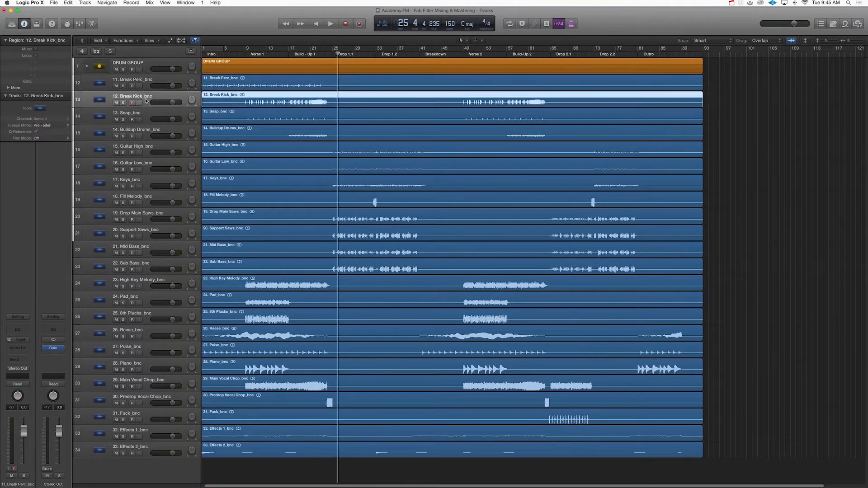
{"action": "left_click", "coordinate": [144, 117]}
{"action": "left_click", "coordinate": [147, 129]}
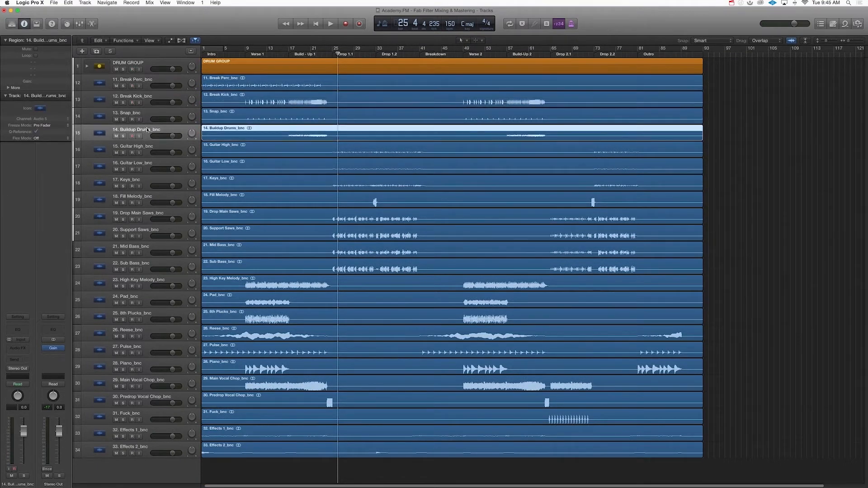
{"action": "left_click", "coordinate": [148, 84], "text": "shift"}
{"action": "left_click", "coordinate": [85, 3]}
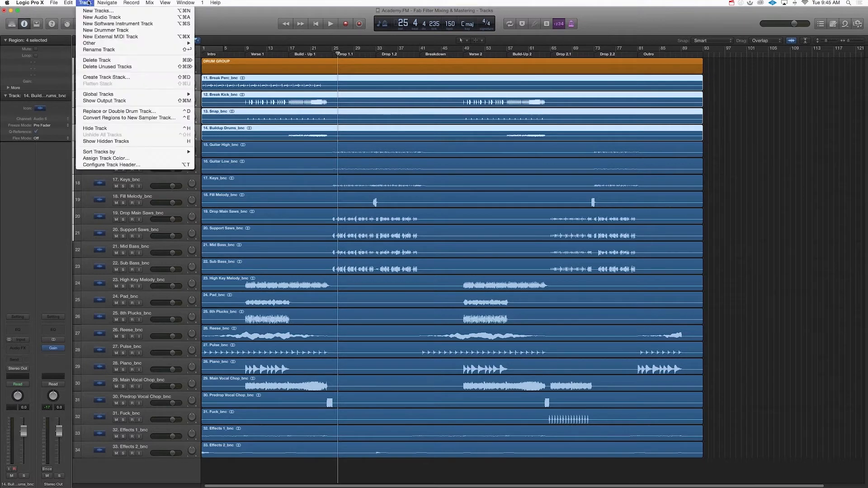
{"action": "left_click", "coordinate": [106, 77]}
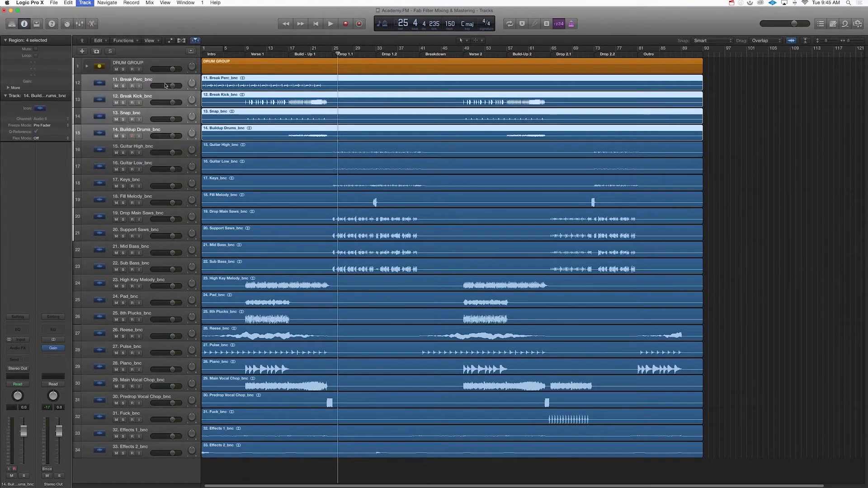
{"action": "key", "text": "Return"}
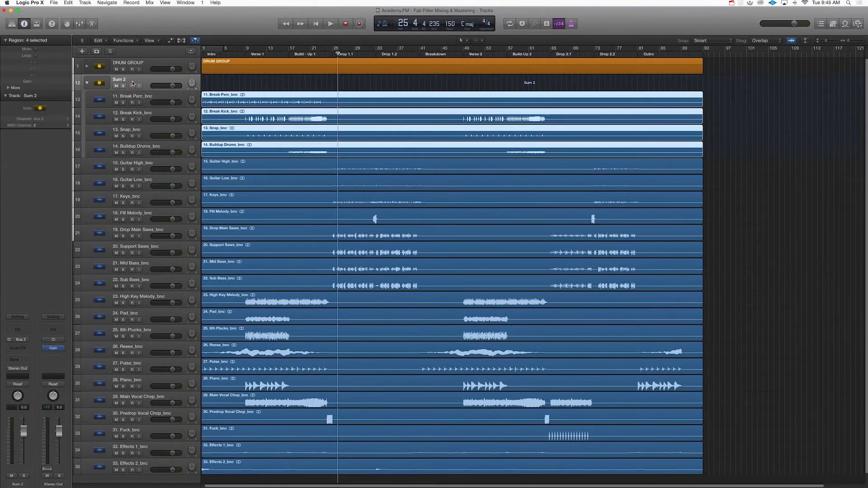
Rename the main track of the new break percussion stack to BREAK PERC GROUP
{"action": "double_click", "coordinate": [132, 79]}
{"action": "type", "text": "BREAK PER"}
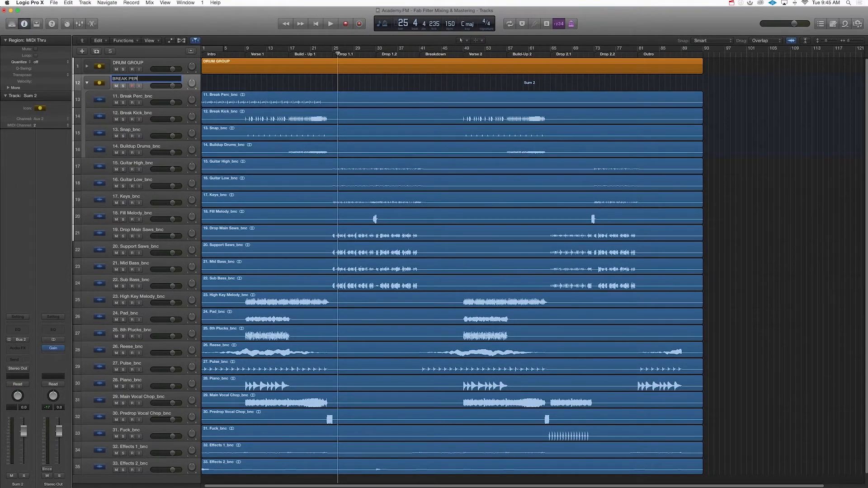
{"action": "type", "text": "C GROUP"}
{"action": "key", "text": "Return"}
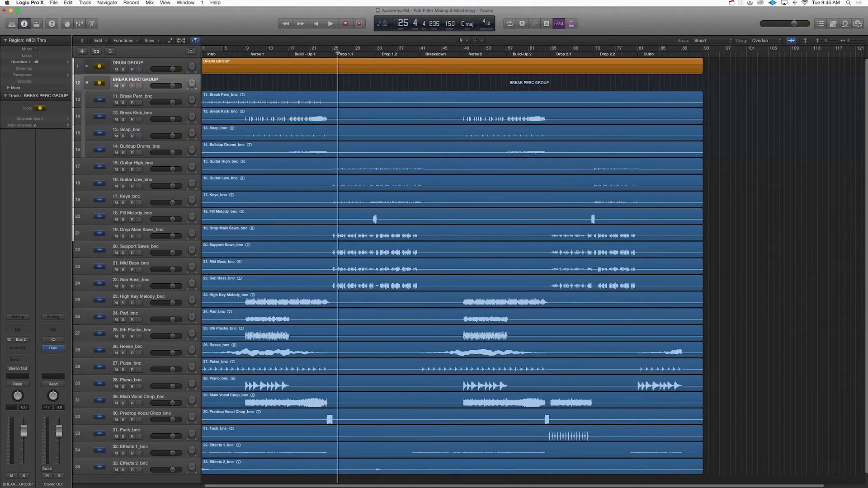
Color the four regions inside BREAK PERC GROUP lime green and collapse the stack
{"action": "left_click", "coordinate": [87, 83]}
{"action": "left_click", "coordinate": [87, 83]}
{"action": "mouse_move", "coordinate": [283, 86]}
{"action": "left_mouse_down"}
{"action": "mouse_move", "coordinate": [283, 135]}
{"action": "mouse_move", "coordinate": [303, 151]}
{"action": "left_mouse_up"}
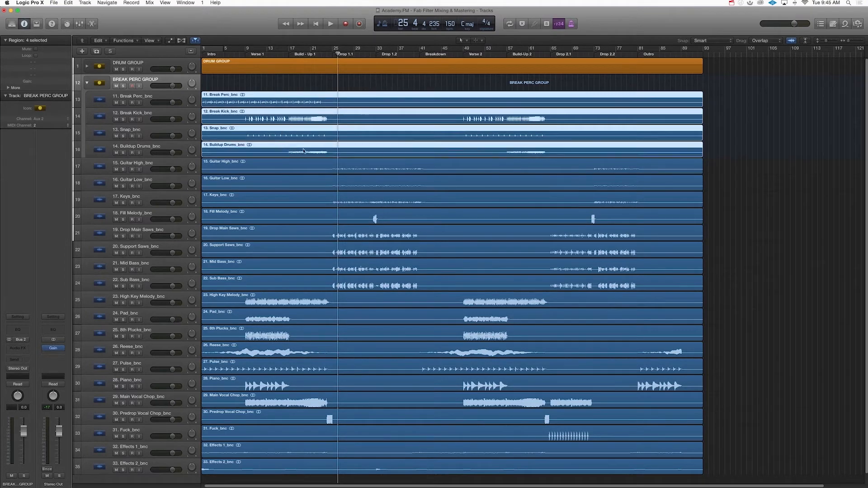
{"action": "right_click", "coordinate": [303, 151]}
{"action": "mouse_move", "coordinate": [364, 232]}
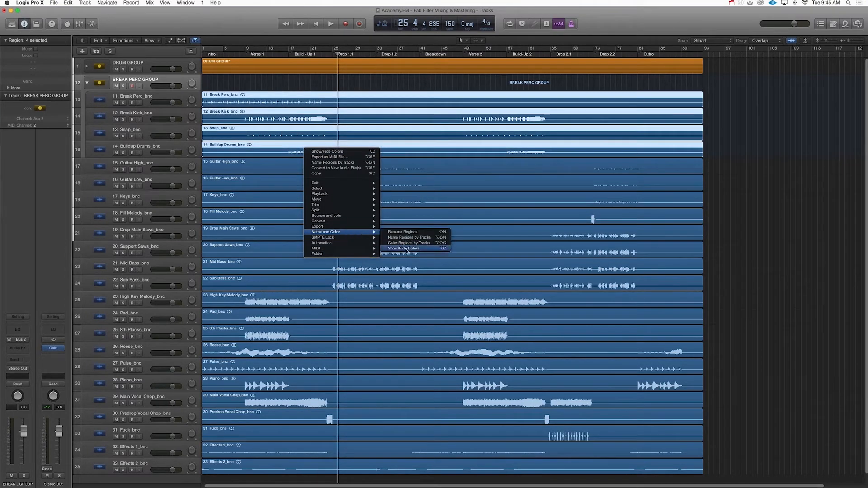
{"action": "left_click", "coordinate": [407, 249]}
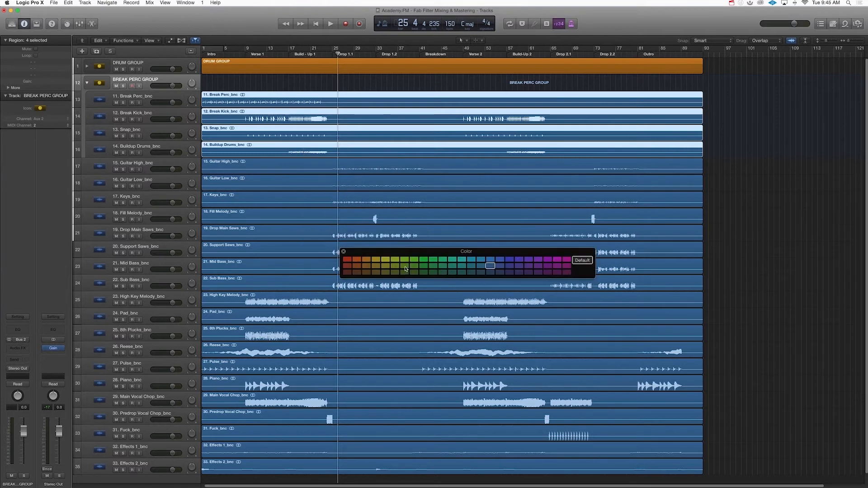
{"action": "left_click", "coordinate": [405, 259]}
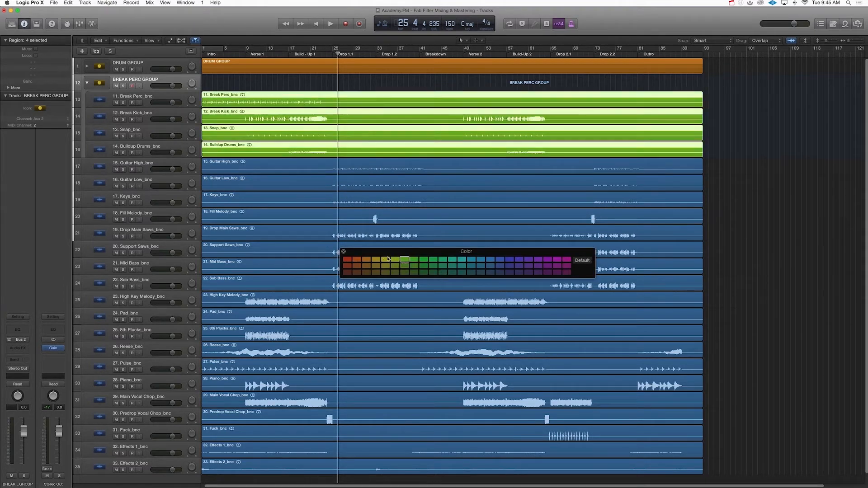
{"action": "left_click", "coordinate": [344, 251]}
{"action": "left_click", "coordinate": [88, 82]}
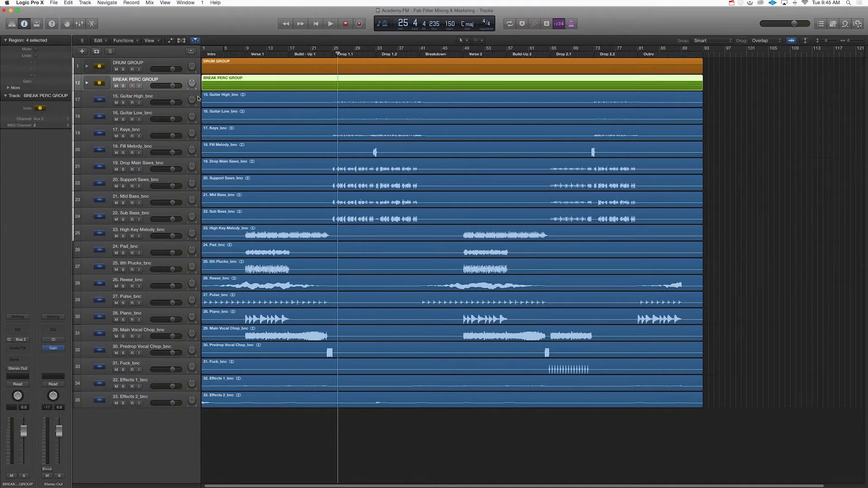
Combine tracks 15. Guitar High_bnc through 18. Fill Melody_bnc into a Summing Stack named GUITAR FILL GROUP
{"action": "left_click", "coordinate": [151, 100]}
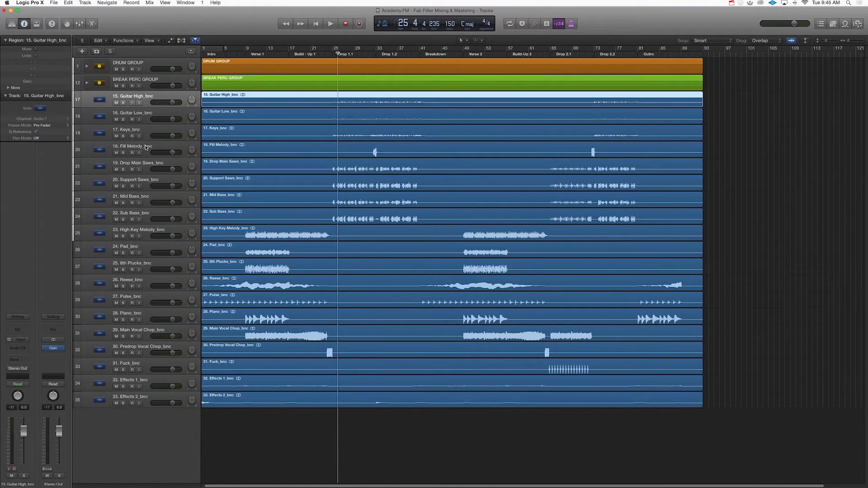
{"action": "left_click", "coordinate": [146, 147], "text": "shift"}
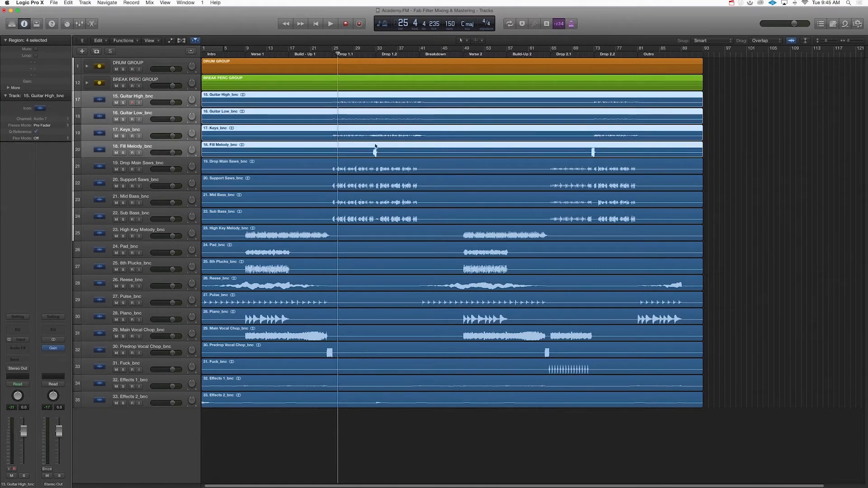
{"action": "left_click", "coordinate": [148, 149]}
{"action": "left_click", "coordinate": [149, 97], "text": "shift"}
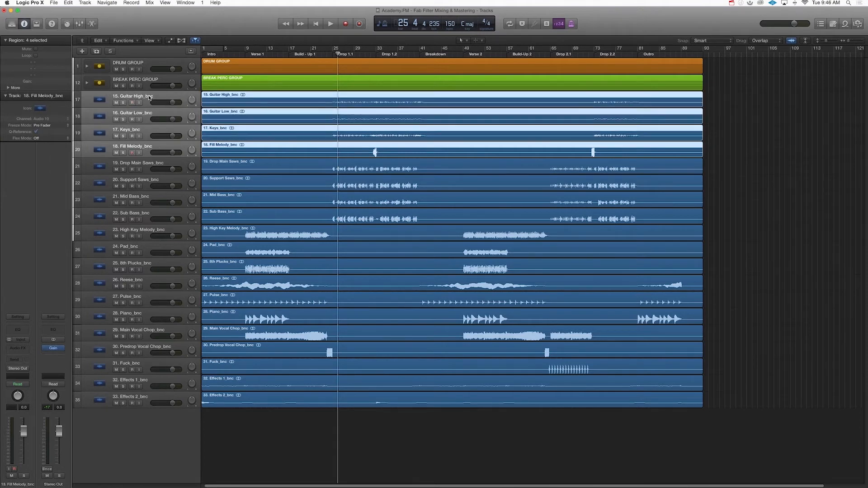
{"action": "left_click", "coordinate": [79, 3]}
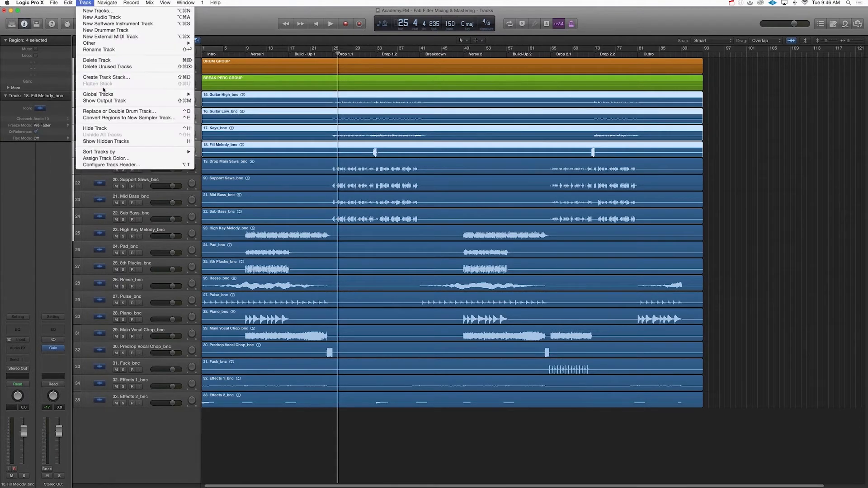
{"action": "left_click", "coordinate": [104, 81]}
{"action": "key", "text": "Return"}
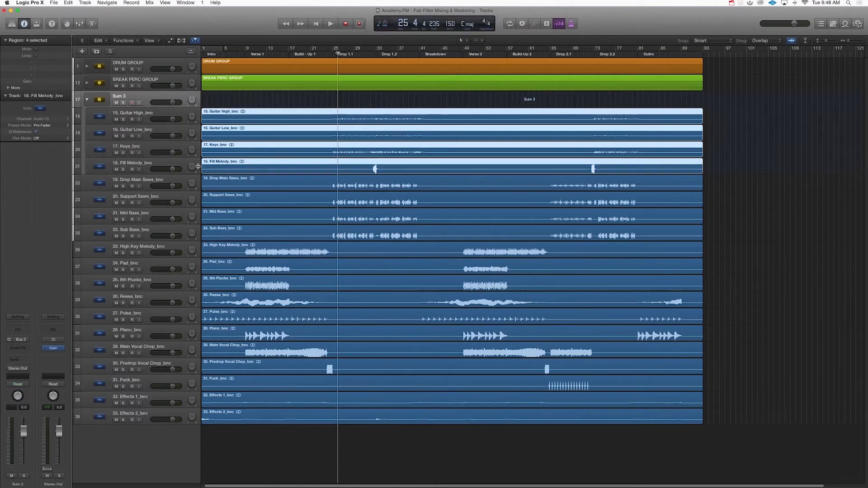
{"action": "type", "text": "GUITAR FILL GROUP"}
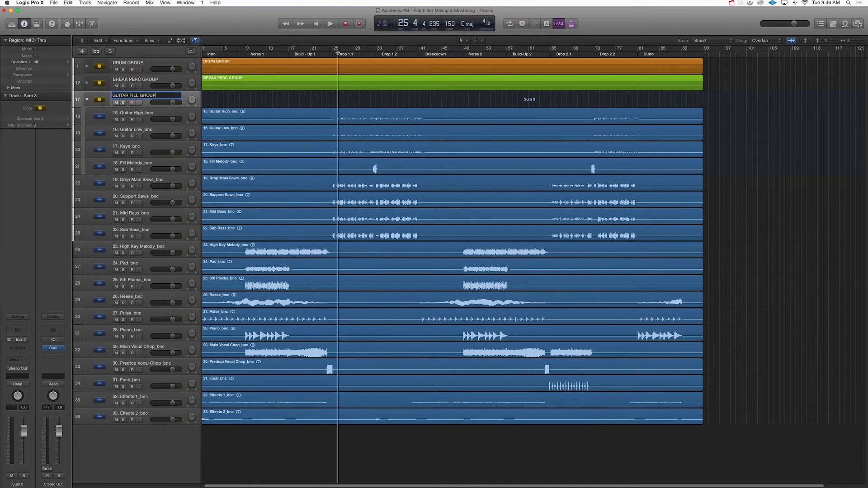
{"action": "key", "text": "Return"}
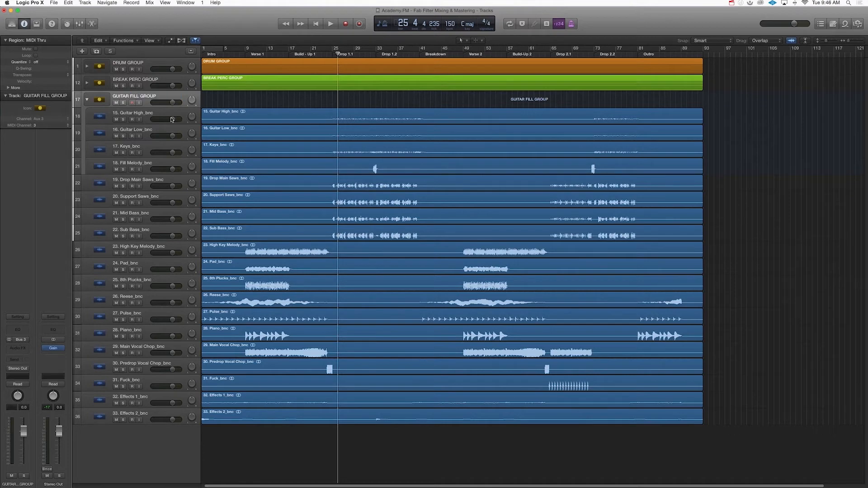
Color the four regions inside GUITAR FILL GROUP bright green and collapse the stack
{"action": "left_click", "coordinate": [217, 118]}
{"action": "left_click", "coordinate": [217, 121], "text": "shift"}
{"action": "left_click", "coordinate": [225, 119], "text": "shift"}
{"action": "left_click", "coordinate": [228, 136], "text": "shift"}
{"action": "left_click", "coordinate": [228, 153], "text": "shift"}
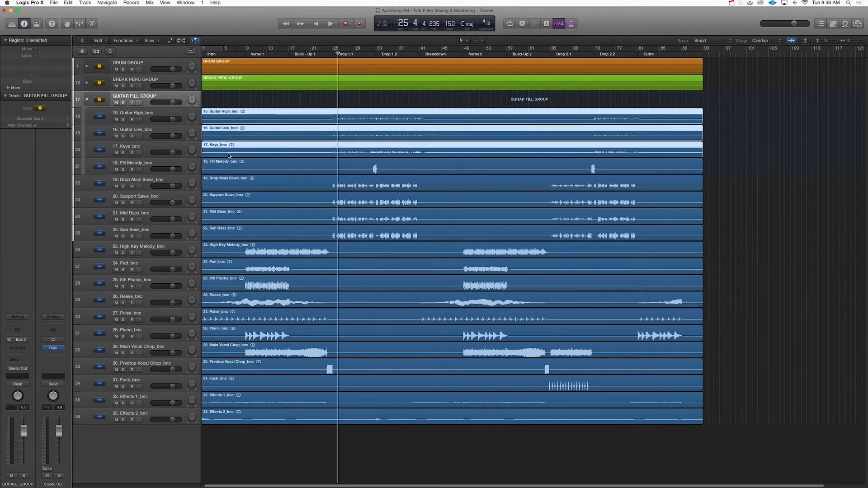
{"action": "left_click", "coordinate": [258, 169], "text": "shift"}
{"action": "right_click", "coordinate": [269, 166]}
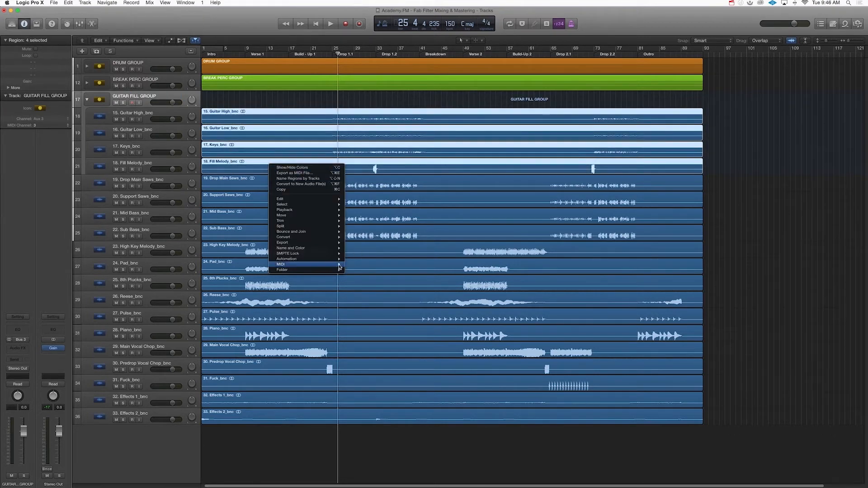
{"action": "mouse_move", "coordinate": [316, 248]}
{"action": "left_click", "coordinate": [375, 266]}
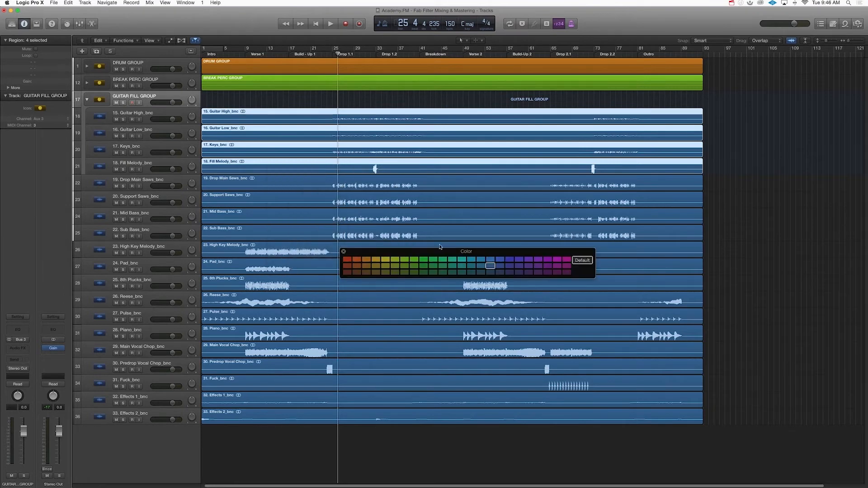
{"action": "left_click", "coordinate": [421, 261]}
{"action": "left_click", "coordinate": [343, 251]}
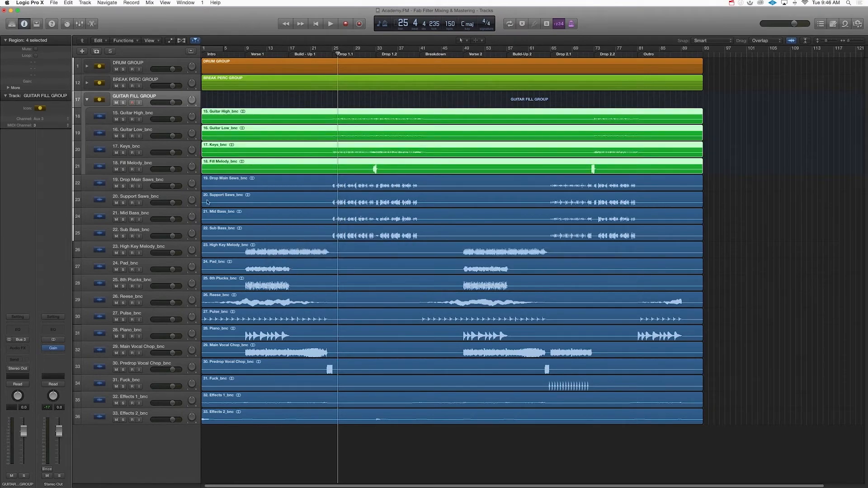
{"action": "left_click", "coordinate": [87, 100]}
Combine tracks 19. Drop Main Saws_bnc through 22. Sub Bass_bnc into a Summing Stack
{"action": "left_click", "coordinate": [150, 113]}
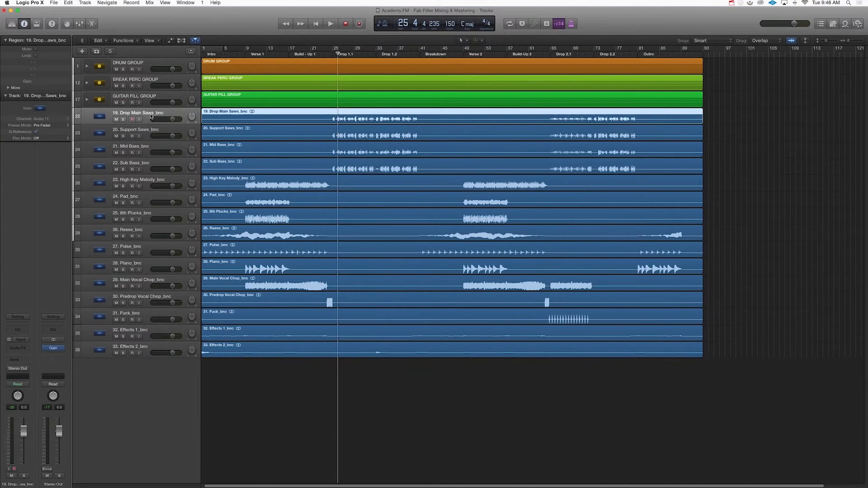
{"action": "left_click", "coordinate": [155, 163], "text": "shift"}
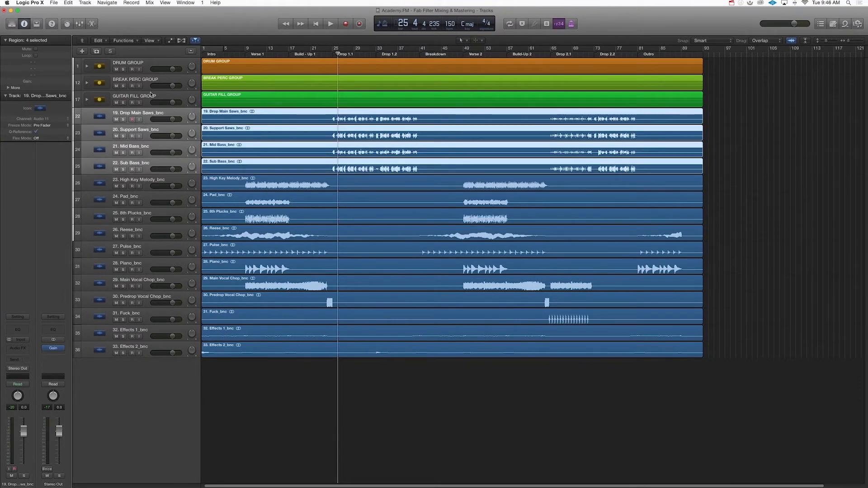
{"action": "left_click", "coordinate": [85, 3]}
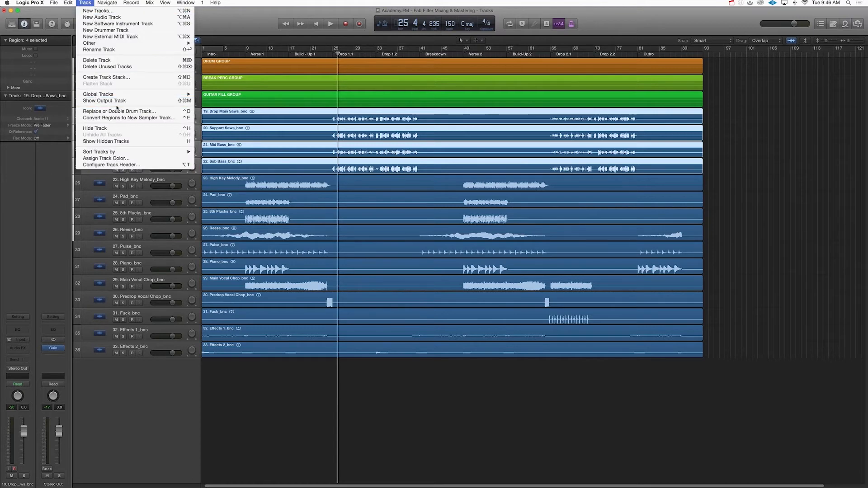
{"action": "left_click", "coordinate": [122, 81]}
{"action": "key", "text": "Return"}
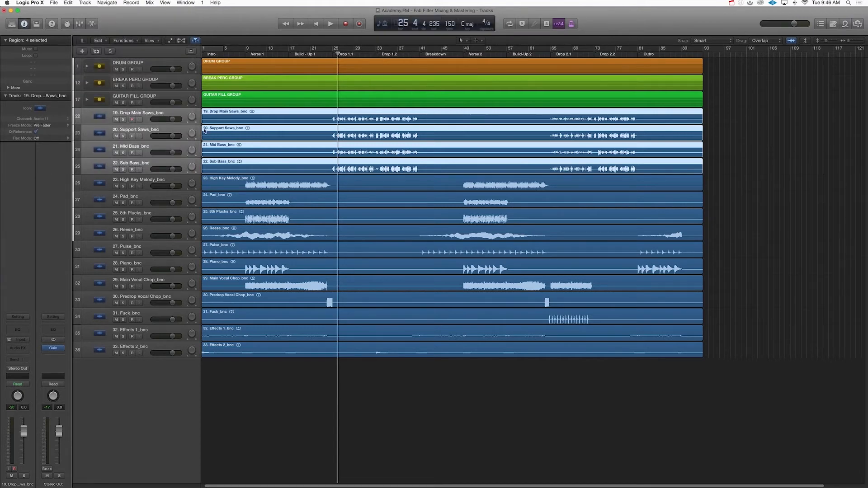
Rename the new saws and bass stack to DROP CHORD/BASS GROUP and collapse it
{"action": "double_click", "coordinate": [119, 113]}
{"action": "type", "text": "DROP CHORD"}
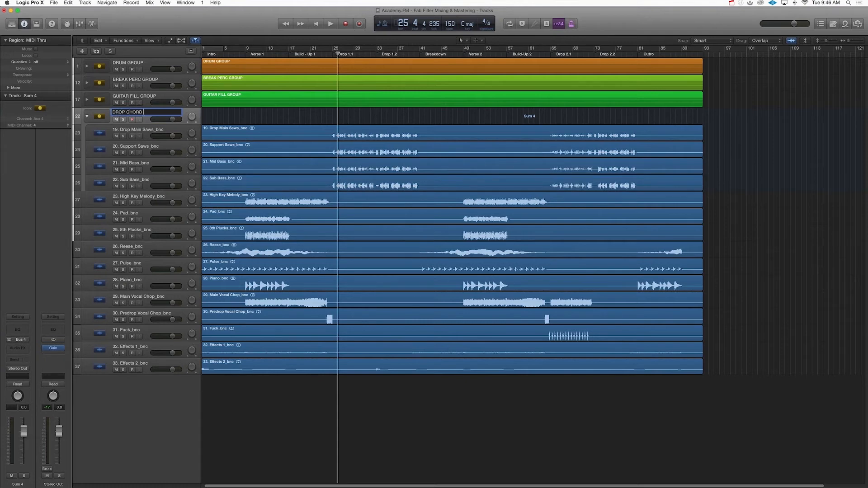
{"action": "type", "text": "/BASS GROUP"}
{"action": "key", "text": "Return"}
{"action": "left_click", "coordinate": [87, 117]}
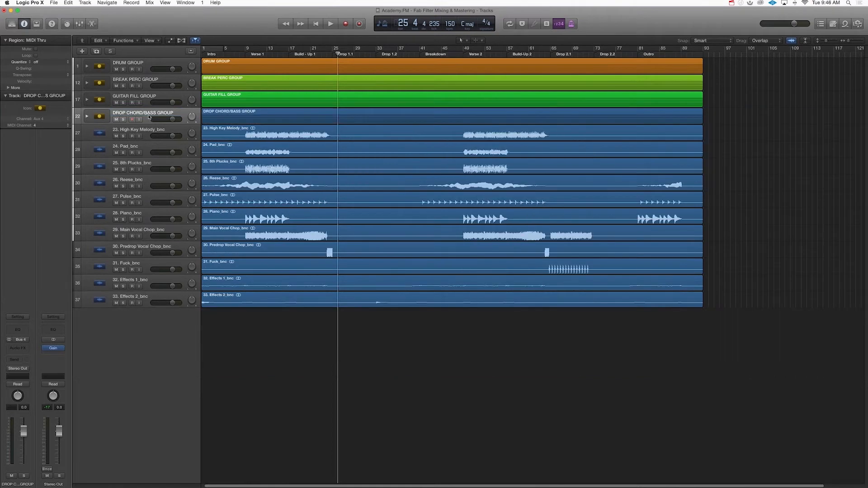
Color all regions of the collapsed DROP CHORD/BASS GROUP stack turquoise
{"action": "left_click", "coordinate": [146, 116]}
{"action": "right_click", "coordinate": [503, 109]}
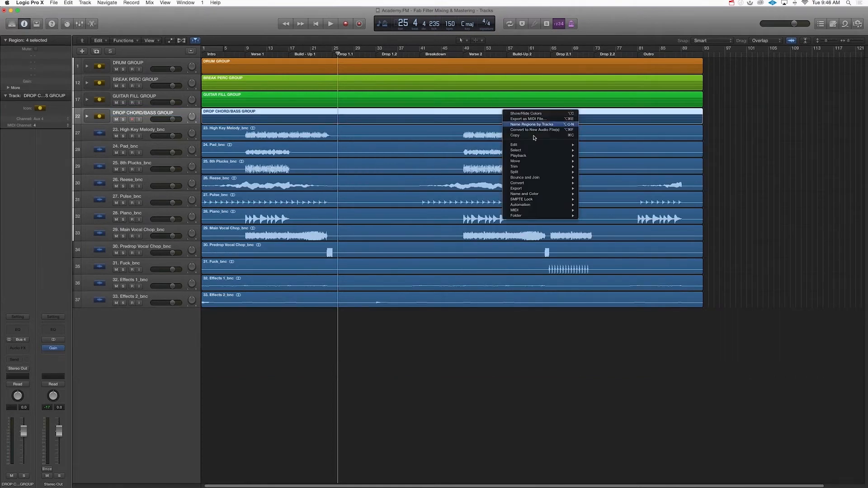
{"action": "mouse_move", "coordinate": [545, 195]}
{"action": "left_click", "coordinate": [612, 211]}
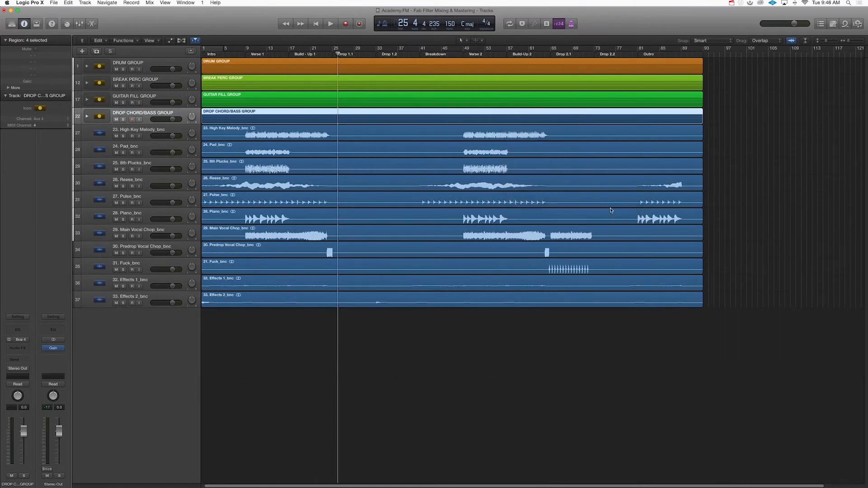
{"action": "left_click", "coordinate": [462, 260]}
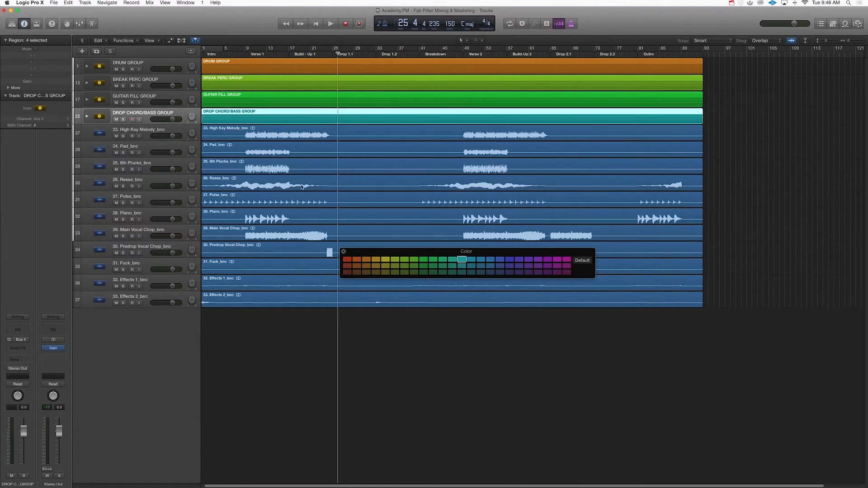
{"action": "left_click", "coordinate": [344, 251]}
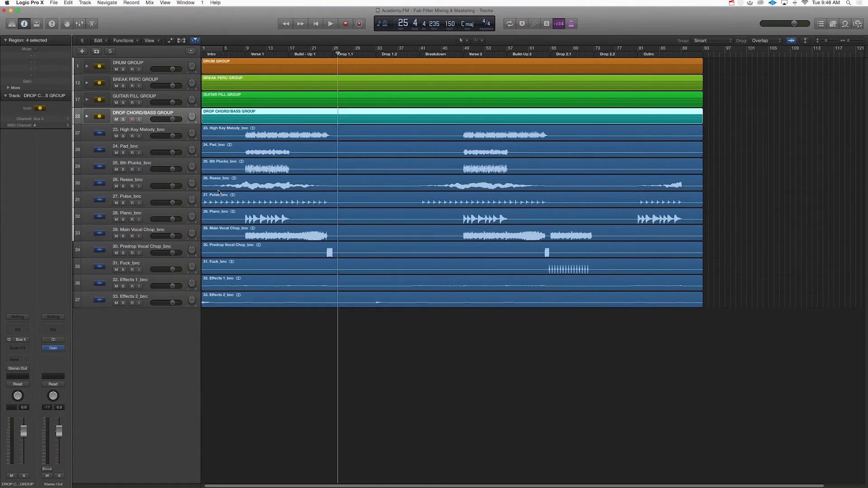
{"action": "left_click", "coordinate": [157, 134]}
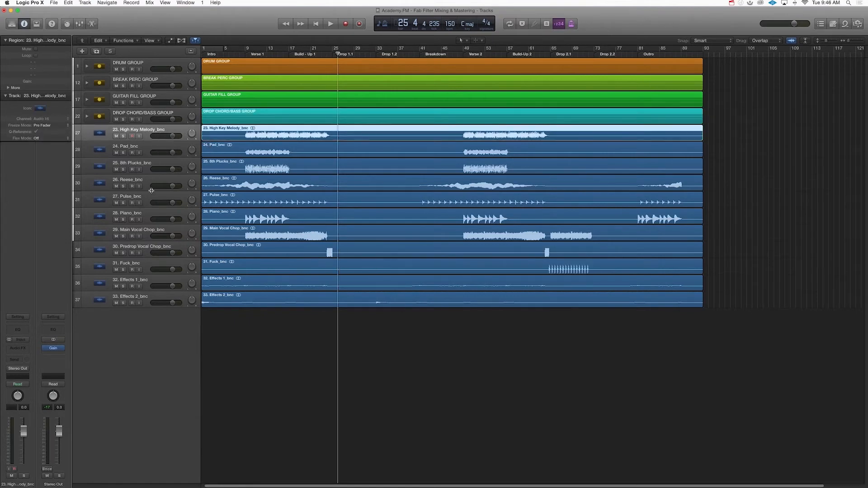
{"action": "left_click", "coordinate": [162, 230]}
{"action": "left_click", "coordinate": [158, 250]}
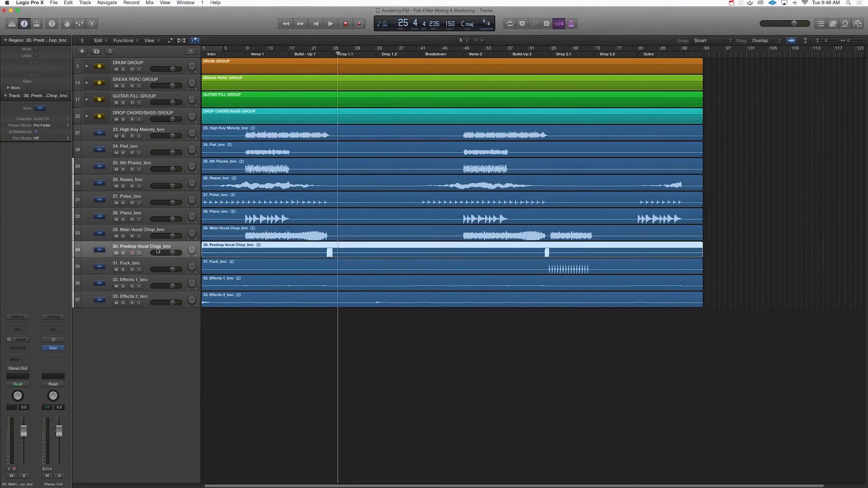
{"action": "left_click", "coordinate": [160, 235], "text": "shift"}
{"action": "left_click", "coordinate": [147, 267], "text": "shift"}
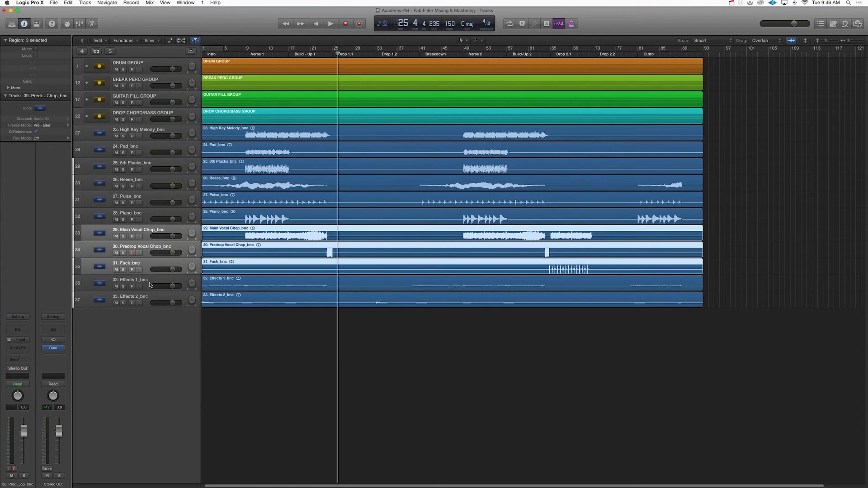
Combine tracks 23. High Key Melody_bnc through 28. Piano_bnc into a Summing Stack
{"action": "left_click", "coordinate": [152, 220]}
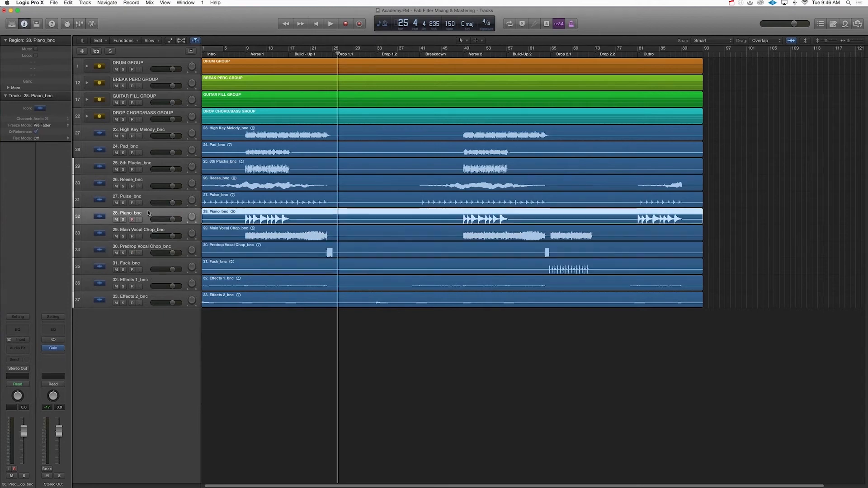
{"action": "left_click", "coordinate": [145, 141], "text": "shift"}
{"action": "left_click", "coordinate": [80, 3]}
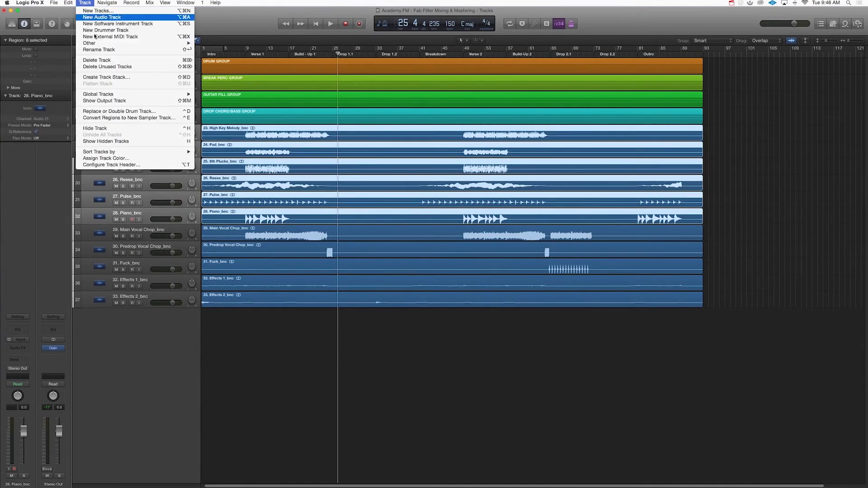
{"action": "left_click", "coordinate": [113, 78]}
{"action": "key", "text": "Return"}
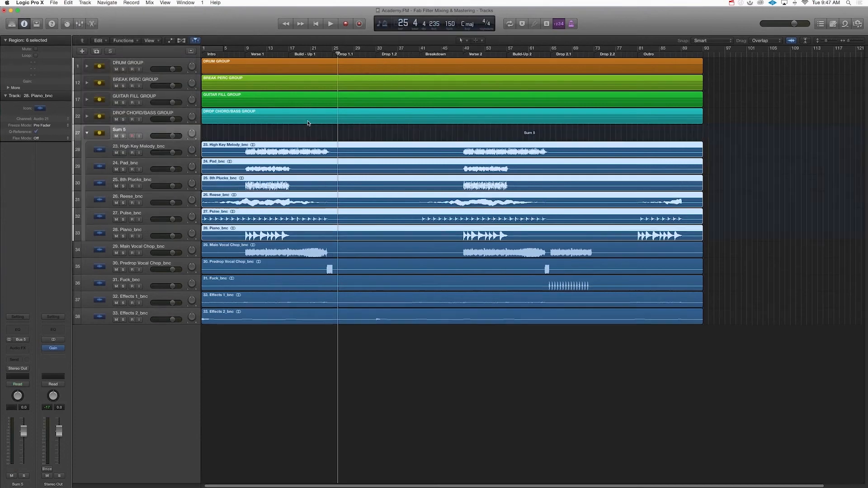
Rename the new synth stack to BREAK SYNTHS GROUP and collapse it
{"action": "double_click", "coordinate": [121, 129]}
{"action": "type", "text": "BR"}
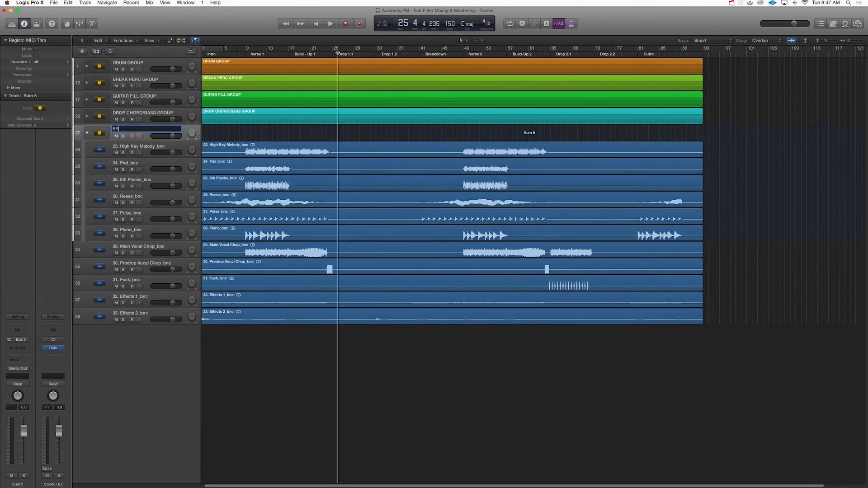
{"action": "type", "text": "EAK SYNTHS GROUP"}
{"action": "key", "text": "Return"}
{"action": "left_click", "coordinate": [88, 133]}
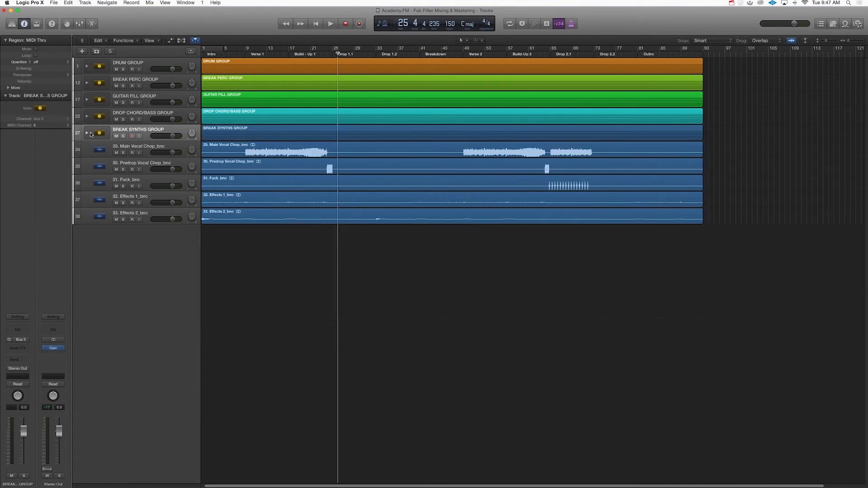
Color all regions of the collapsed BREAK SYNTHS GROUP stack a brighter blue
{"action": "left_click", "coordinate": [243, 132]}
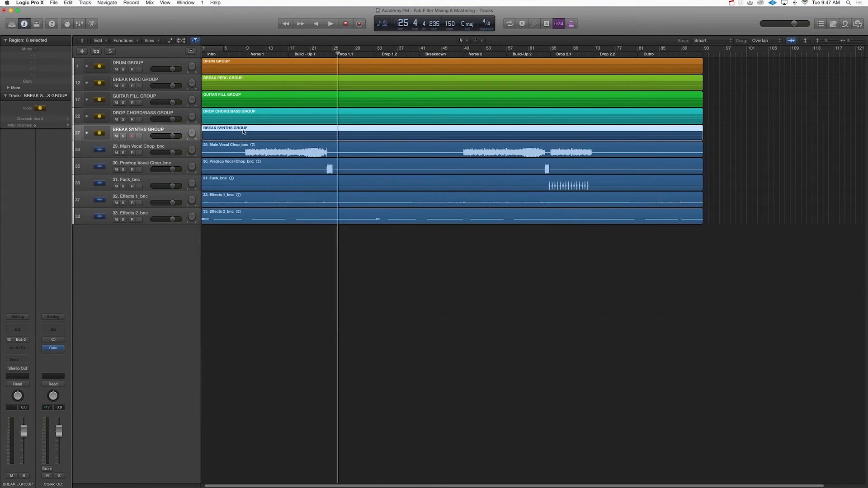
{"action": "right_click", "coordinate": [318, 134]}
{"action": "mouse_move", "coordinate": [366, 226]}
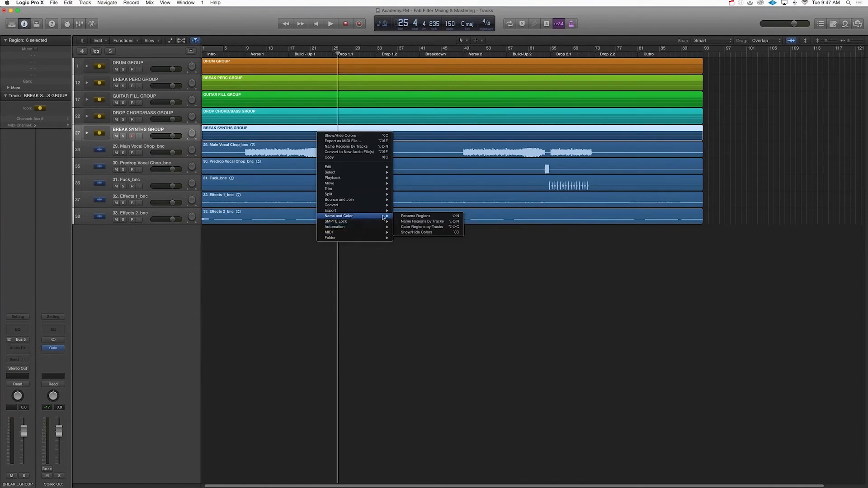
{"action": "key", "text": "alt+c"}
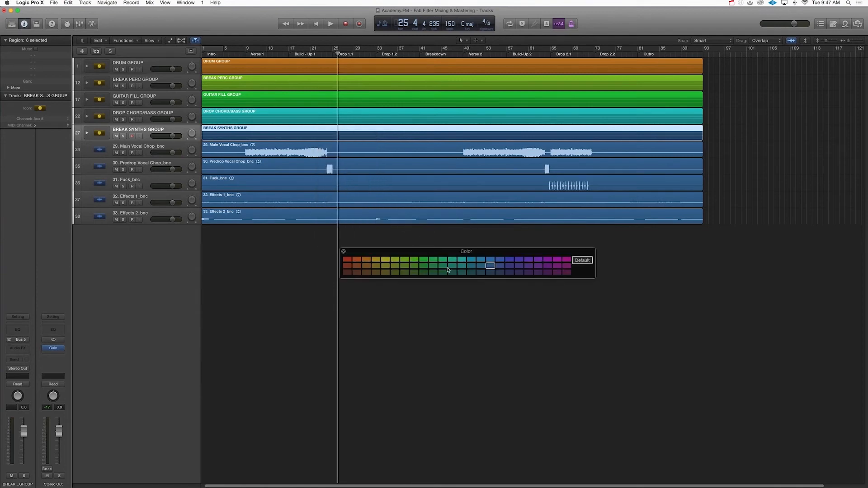
{"action": "left_click", "coordinate": [471, 259]}
{"action": "left_click", "coordinate": [490, 259]}
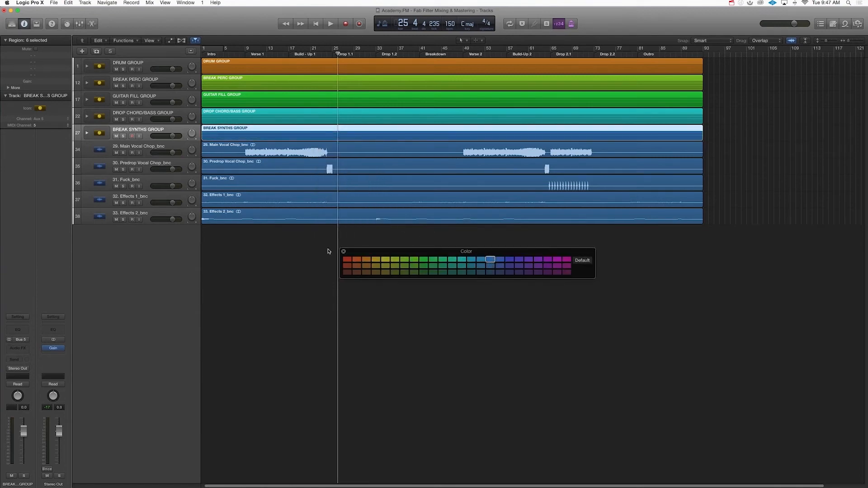
{"action": "left_click", "coordinate": [343, 252]}
Combine the three vocal tracks, 29. Main Vocal Chop_bnc through track 31, into a Summing Stack
{"action": "left_click", "coordinate": [147, 157]}
{"action": "left_click", "coordinate": [145, 164], "text": "shift"}
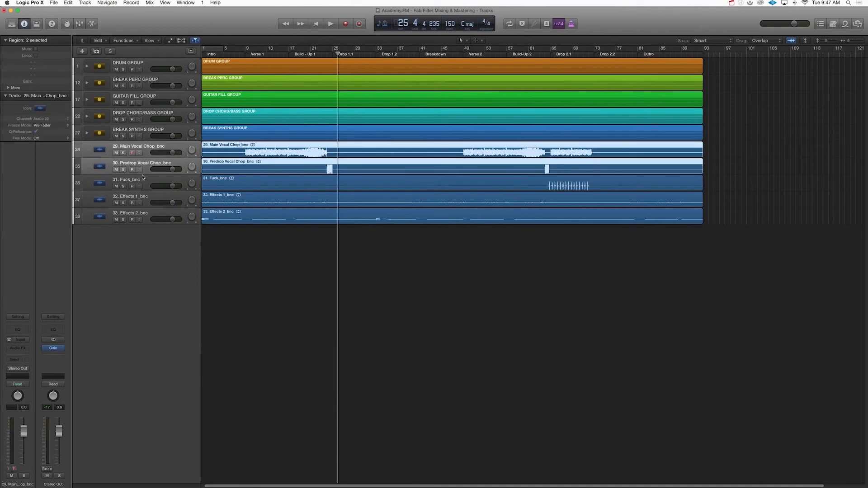
{"action": "left_click", "coordinate": [151, 178], "text": "shift"}
{"action": "left_click", "coordinate": [85, 3]}
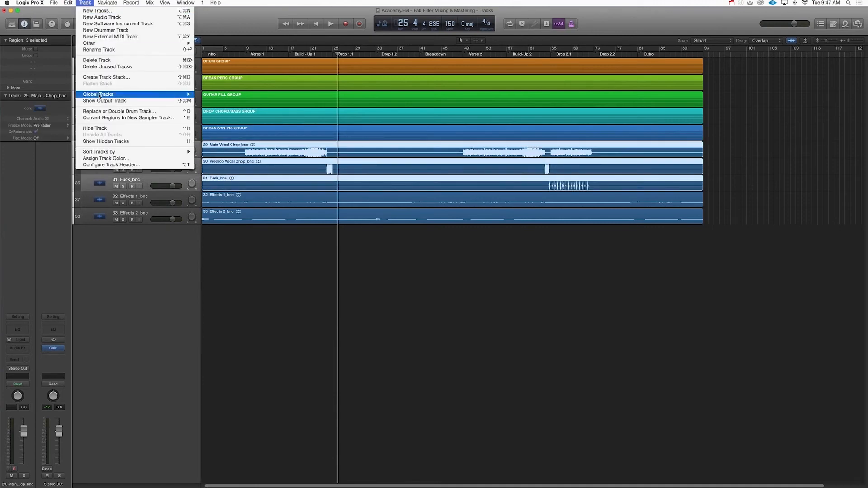
{"action": "left_click", "coordinate": [108, 78]}
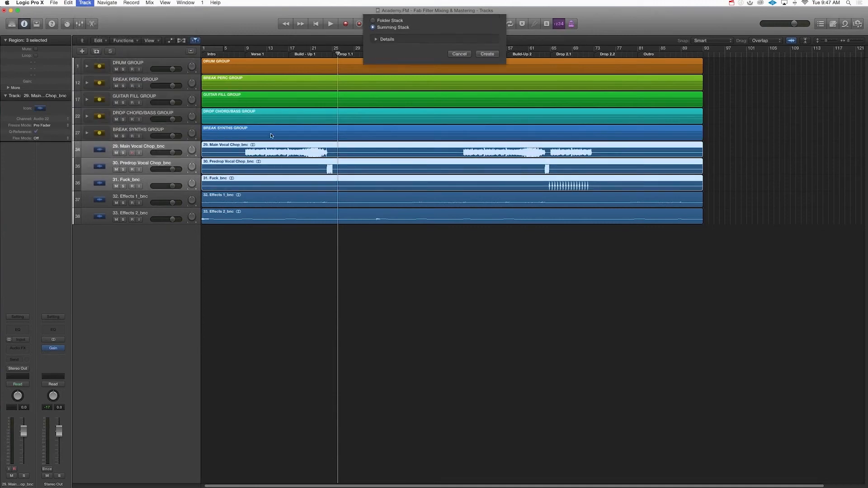
{"action": "left_click", "coordinate": [488, 65]}
Rename the new vocal stack to VOCALS GROUP and collapse it
{"action": "double_click", "coordinate": [128, 147]}
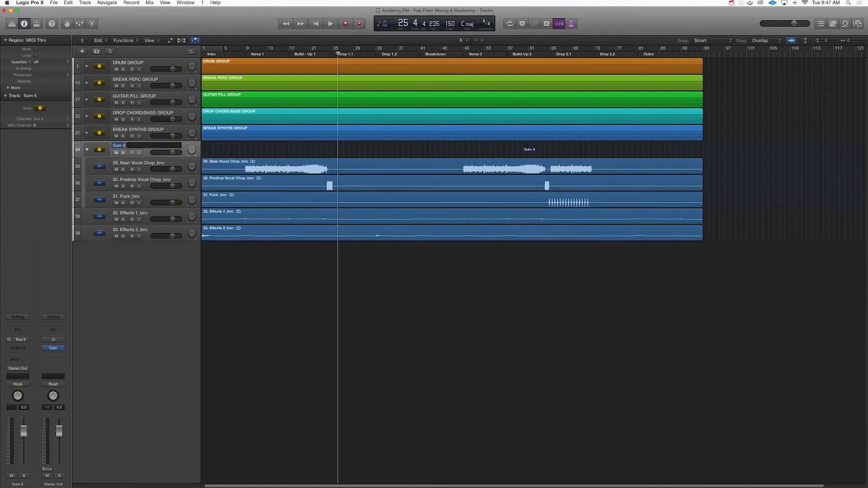
{"action": "type", "text": "VOCALS GROUP"}
{"action": "key", "text": "Return"}
{"action": "left_click", "coordinate": [87, 149]}
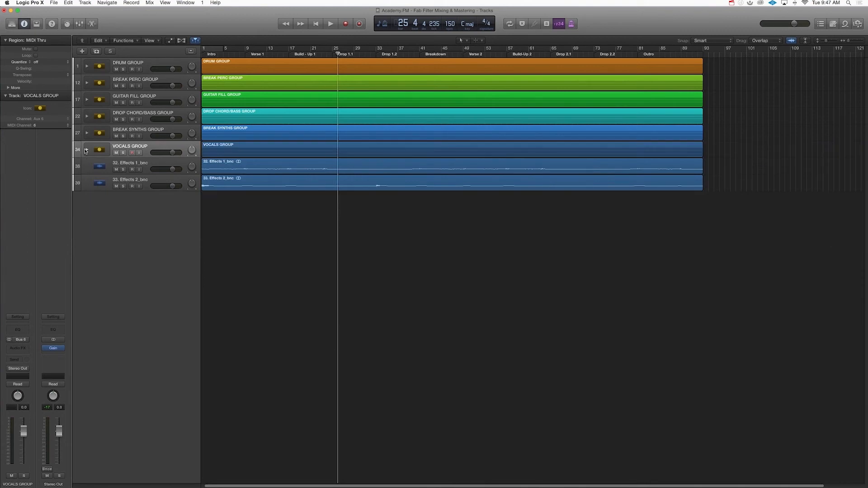
Color all regions of the collapsed VOCALS GROUP stack indigo
{"action": "left_click", "coordinate": [240, 148]}
{"action": "right_click", "coordinate": [240, 148]}
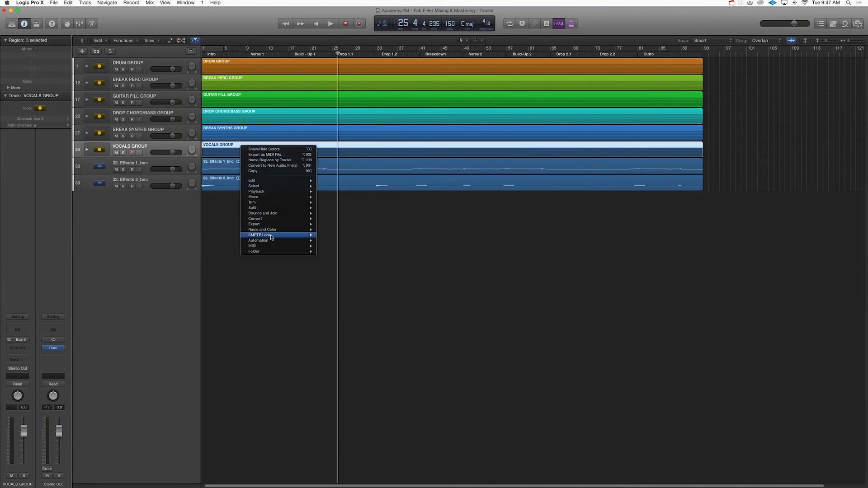
{"action": "mouse_move", "coordinate": [274, 229]}
{"action": "left_click", "coordinate": [340, 246]}
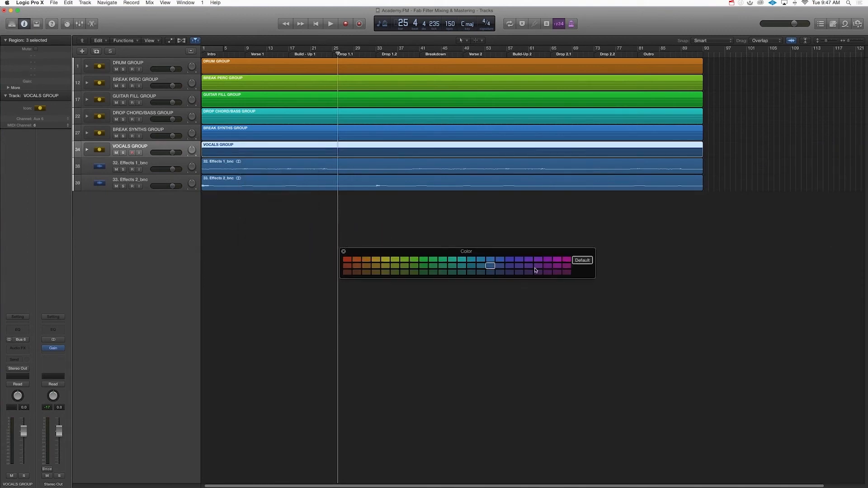
{"action": "left_click", "coordinate": [519, 260]}
{"action": "left_click", "coordinate": [343, 251]}
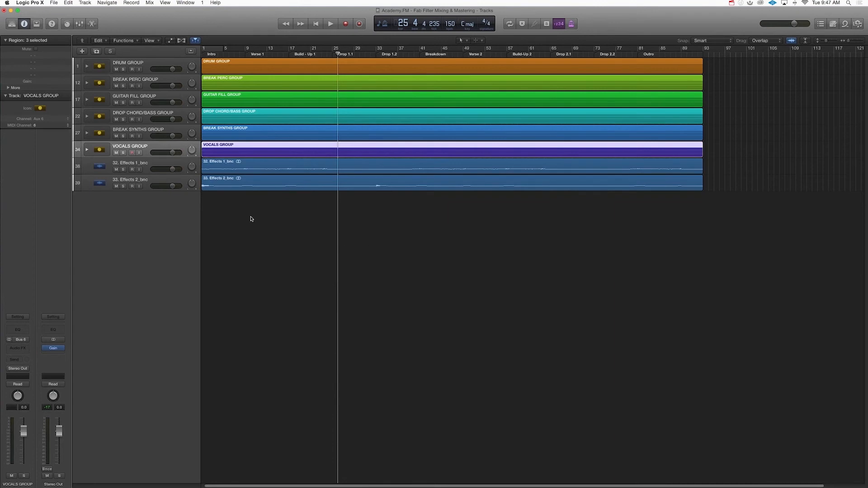
Combine tracks 32. Effects 1_bnc and 33. Effects 2_bnc into a Summing Stack
{"action": "left_click", "coordinate": [137, 163]}
{"action": "left_click", "coordinate": [139, 177], "text": "shift"}
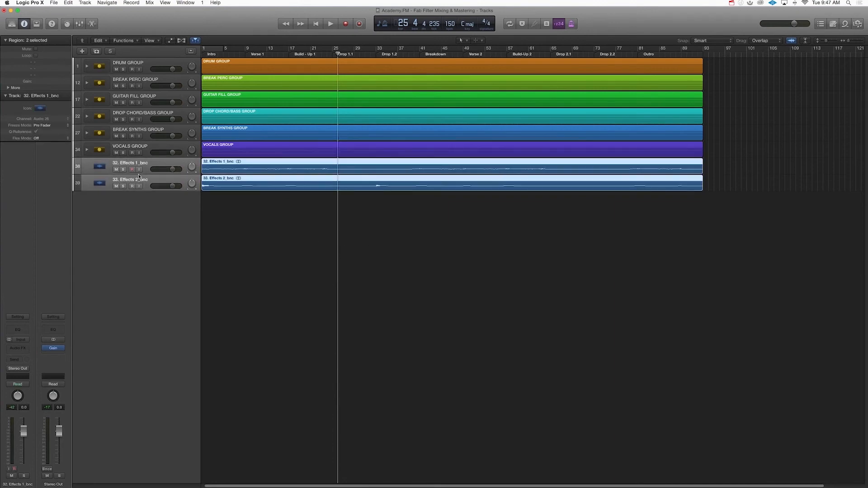
{"action": "left_click", "coordinate": [85, 3]}
{"action": "left_click", "coordinate": [119, 76]}
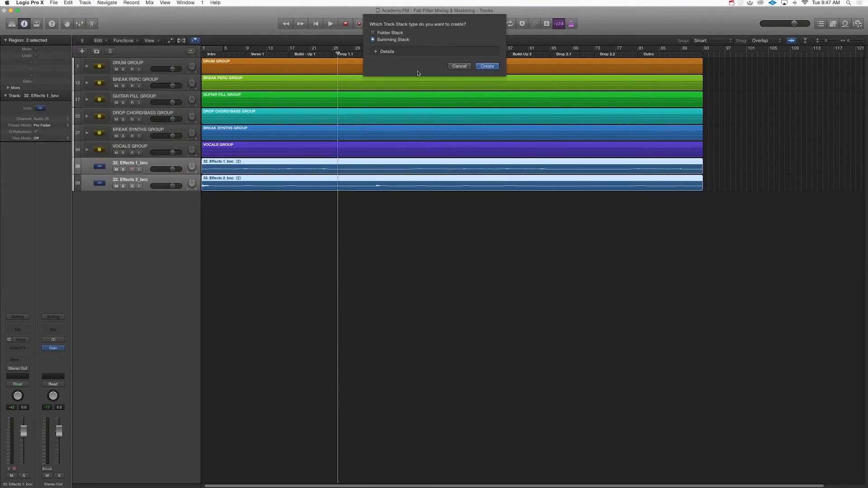
{"action": "left_click", "coordinate": [487, 66]}
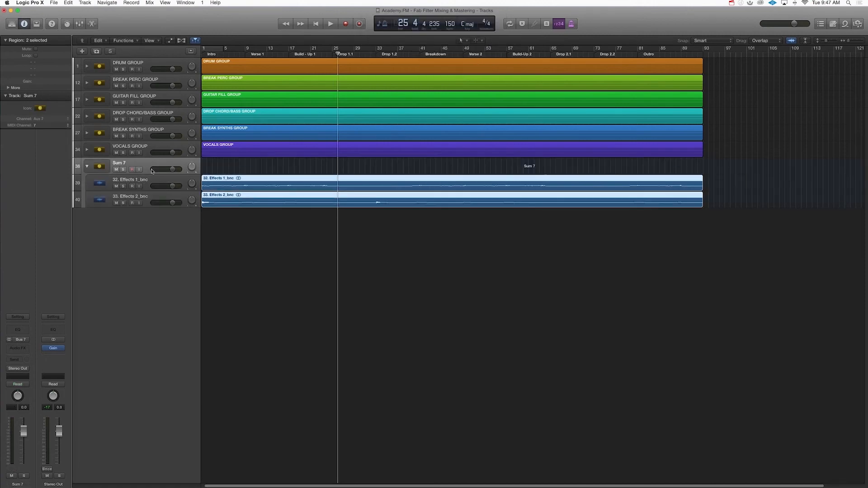
Rename the new effects stack to EFFECTS GROUP and collapse it
{"action": "double_click", "coordinate": [130, 163]}
{"action": "type", "text": "EFFEC"}
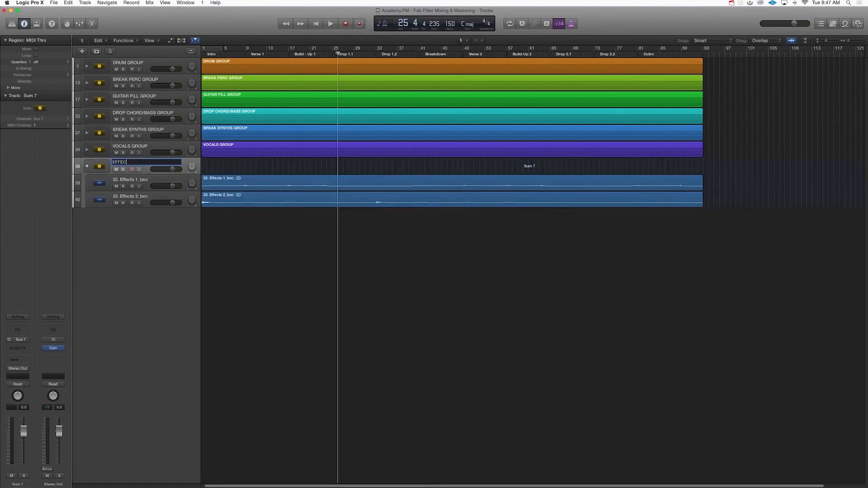
{"action": "type", "text": "TS GROUPS"}
{"action": "key", "text": "BackSpace"}
{"action": "key", "text": "Return"}
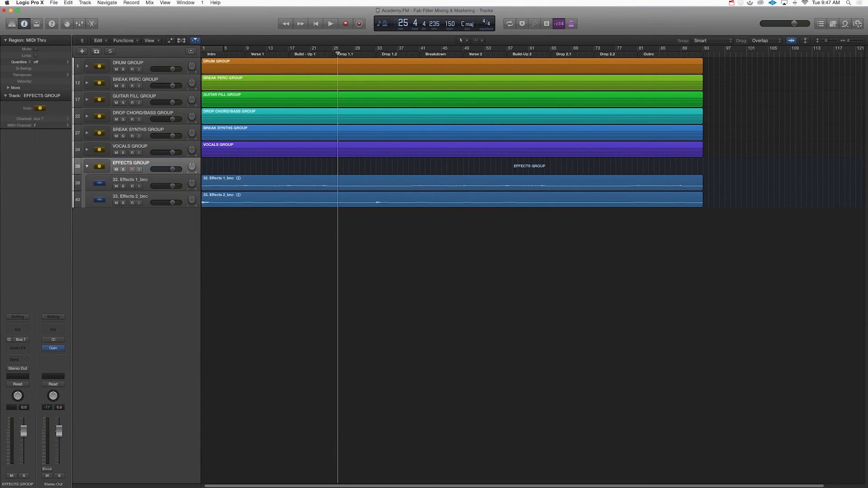
{"action": "scroll", "coordinate": [131, 165], "scroll_direction": "right", "scroll_amount": 2}
{"action": "left_click", "coordinate": [90, 167]}
{"action": "scroll", "coordinate": [197, 175], "scroll_direction": "left", "scroll_amount": 2}
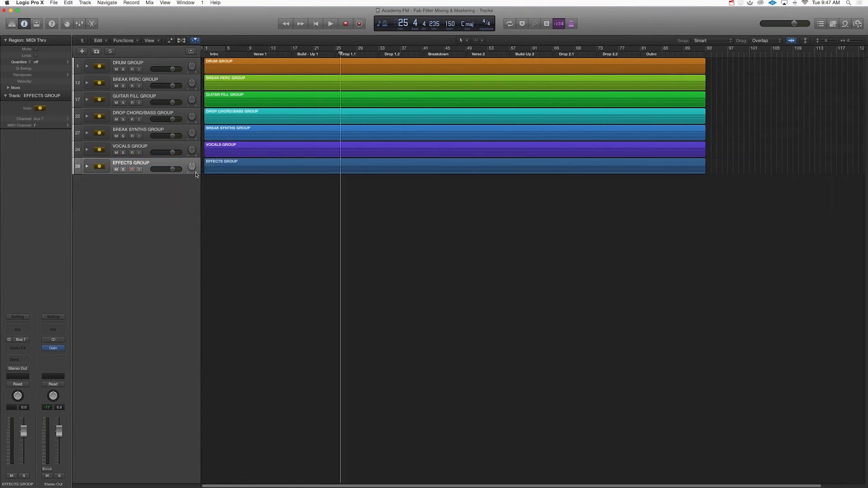
Color all regions of the collapsed EFFECTS GROUP stack purple and clear the region selection
{"action": "left_click", "coordinate": [167, 163]}
{"action": "right_click", "coordinate": [246, 164]}
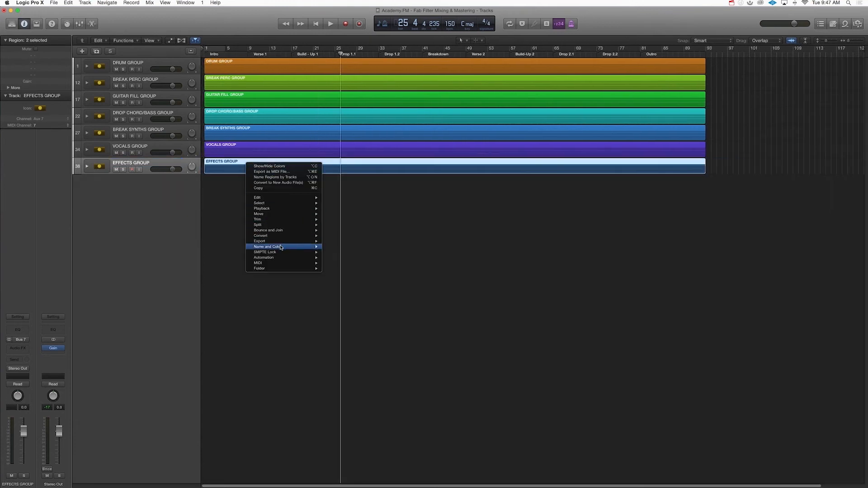
{"action": "mouse_move", "coordinate": [289, 246]}
{"action": "left_click", "coordinate": [341, 264]}
{"action": "left_click", "coordinate": [538, 260]}
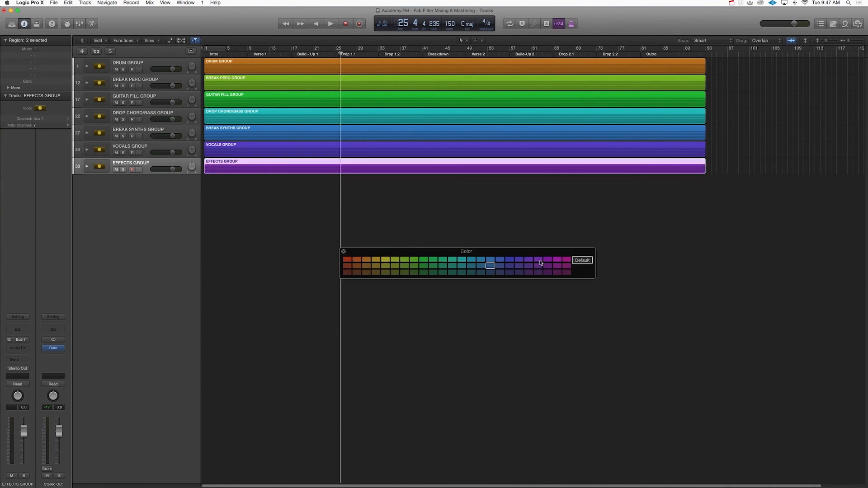
{"action": "left_click", "coordinate": [344, 251]}
{"action": "left_click", "coordinate": [270, 179]}
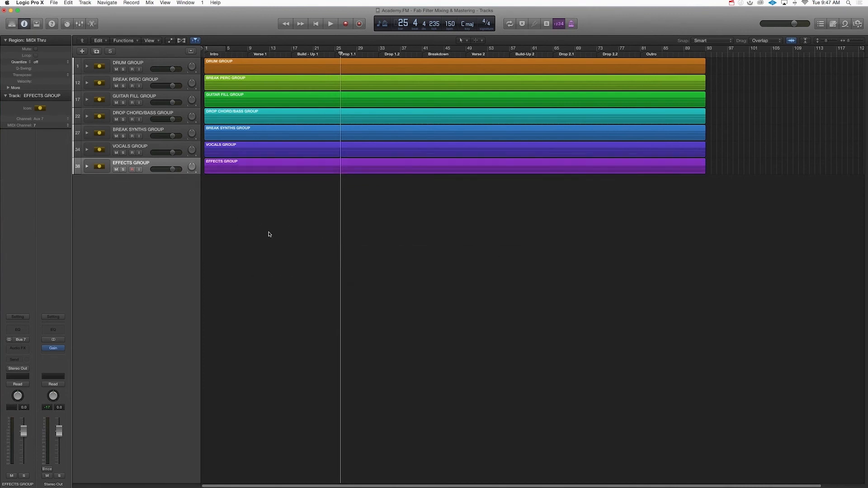
Select the regions of all seven group stacks and play the arrangement from bar 25
{"action": "left_click_drag", "start_coordinate": [267, 234], "coordinate": [260, 60]}
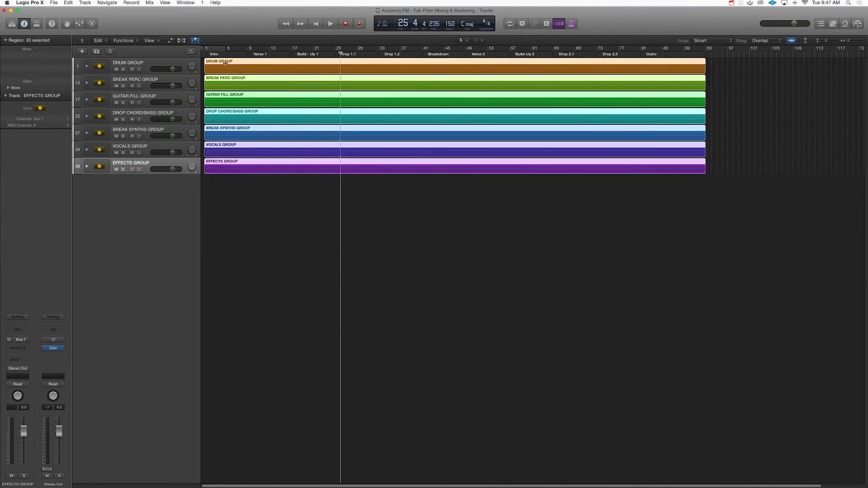
{"action": "left_click", "coordinate": [335, 53]}
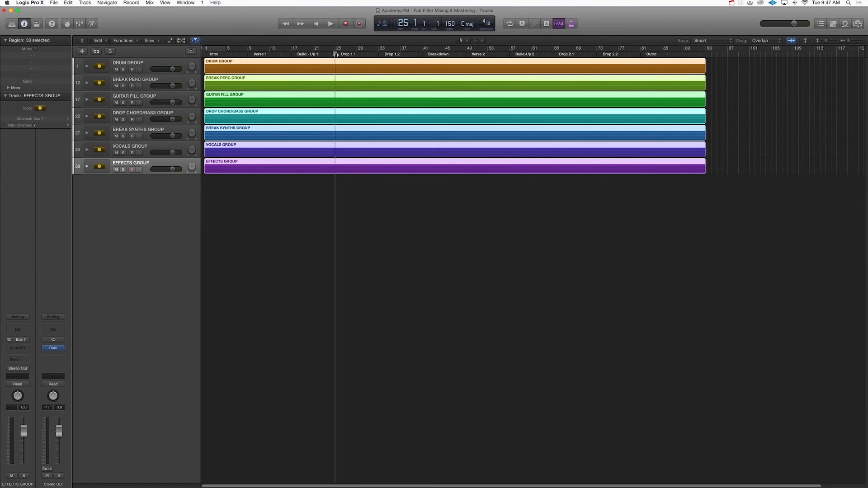
{"action": "key", "text": "space"}
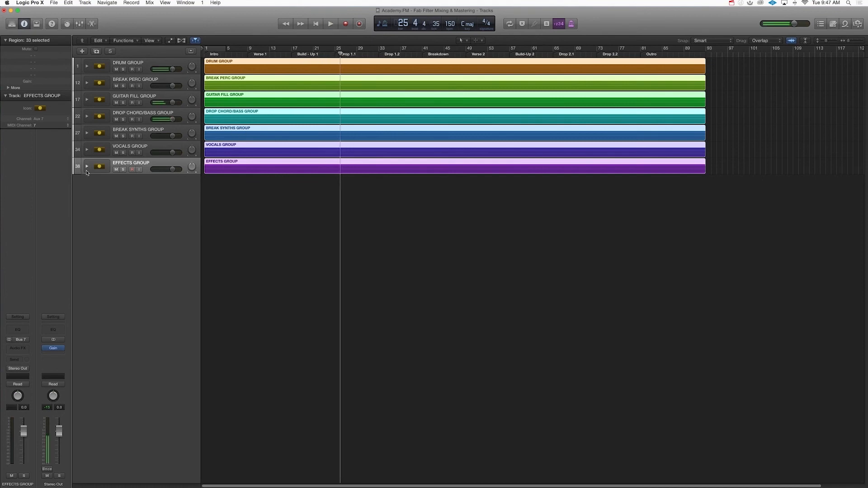
Expand all seven stacks from EFFECTS GROUP up to DRUM GROUP and look over the color-coded tracks inside them
{"action": "left_click", "coordinate": [88, 166]}
{"action": "left_click", "coordinate": [87, 149]}
{"action": "left_click", "coordinate": [87, 132]}
{"action": "left_click", "coordinate": [87, 116]}
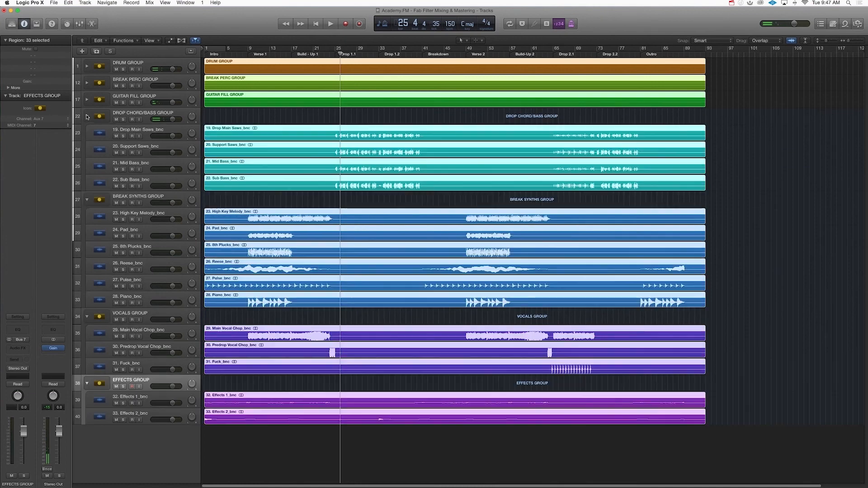
{"action": "left_click", "coordinate": [87, 100]}
{"action": "left_click", "coordinate": [88, 83]}
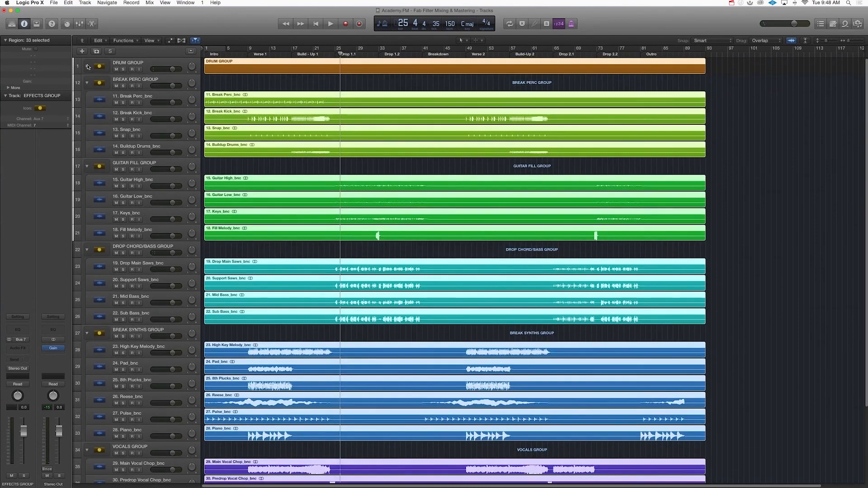
{"action": "left_click", "coordinate": [87, 66]}
{"action": "scroll", "coordinate": [317, 210], "scroll_direction": "down", "scroll_amount": 10}
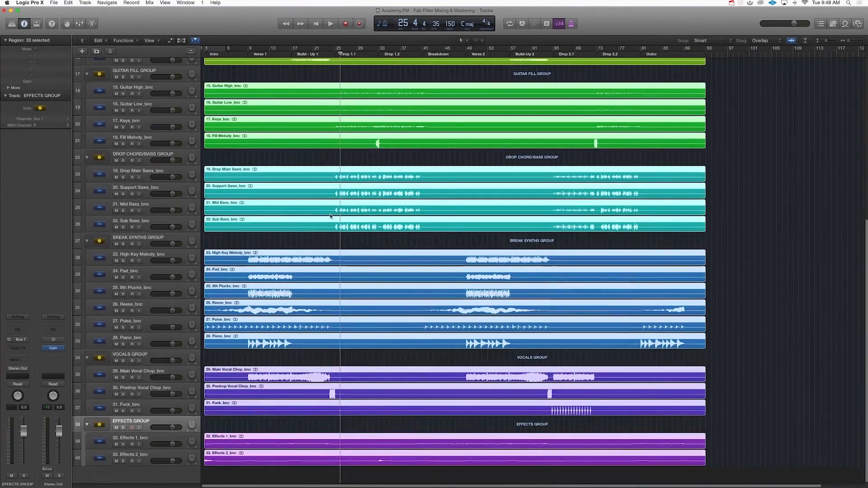
{"action": "scroll", "coordinate": [387, 244], "scroll_direction": "up", "scroll_amount": 10}
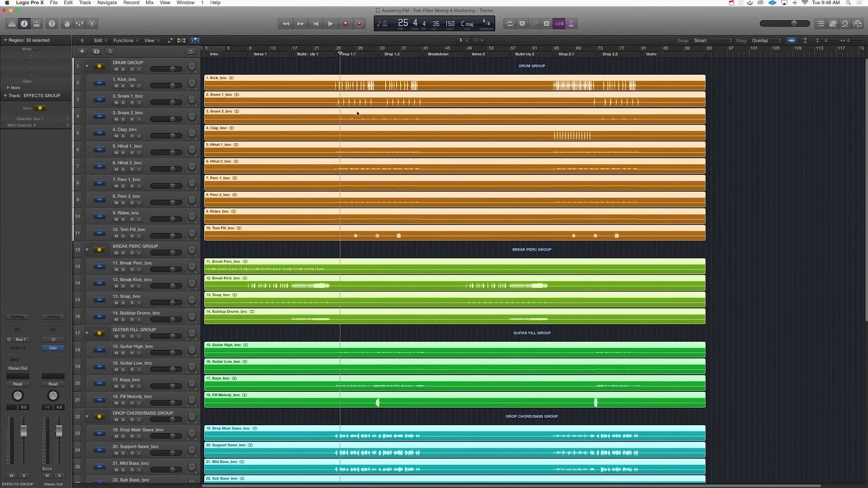
{"action": "scroll", "coordinate": [409, 266], "scroll_direction": "down", "scroll_amount": 5}
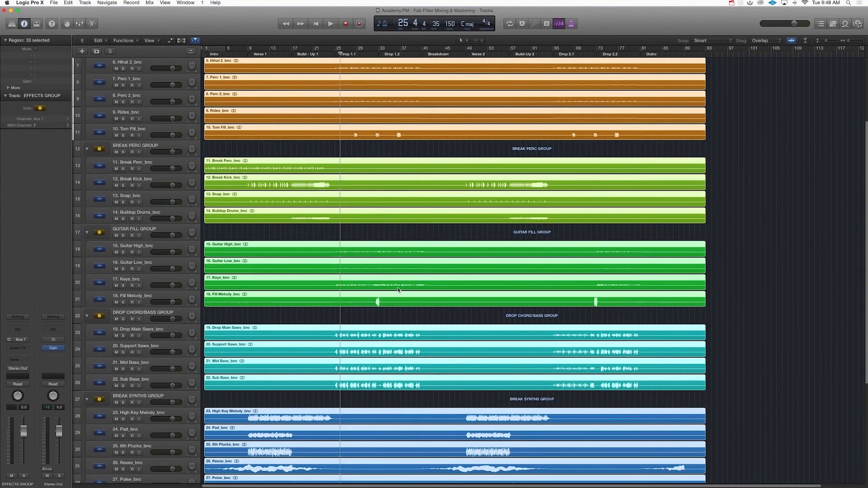
{"action": "scroll", "coordinate": [398, 288], "scroll_direction": "down", "scroll_amount": 8}
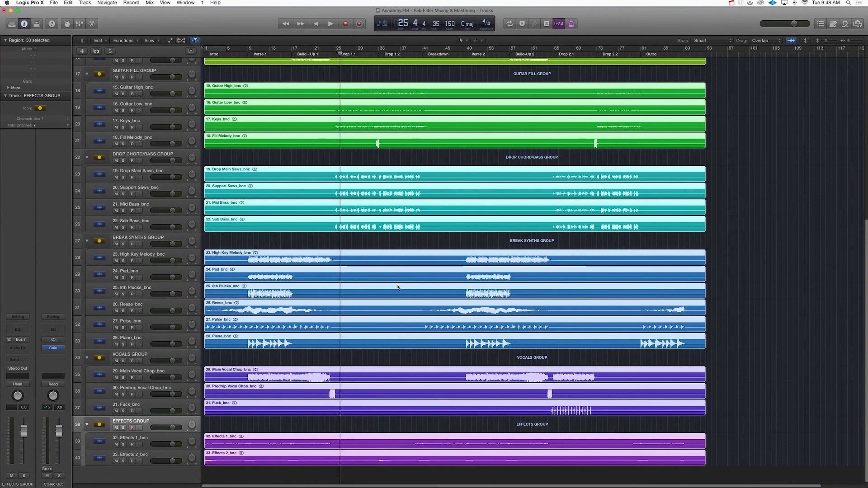
{"action": "scroll", "coordinate": [398, 287], "scroll_direction": "up", "scroll_amount": 15}
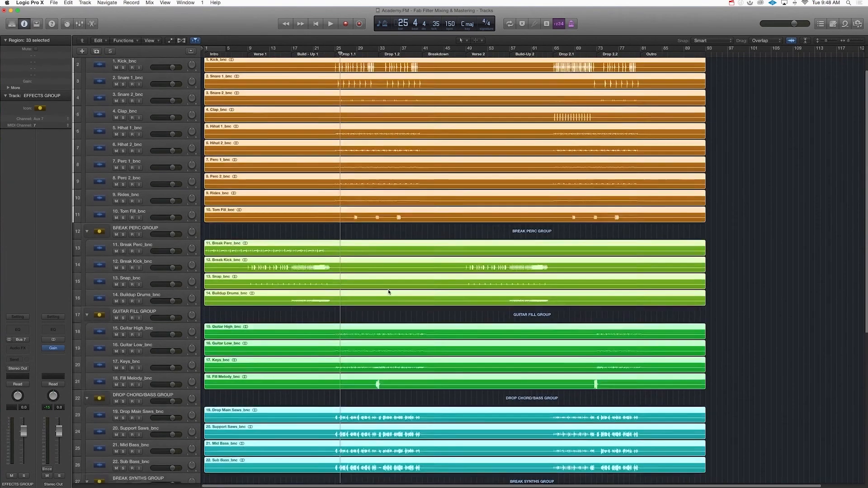